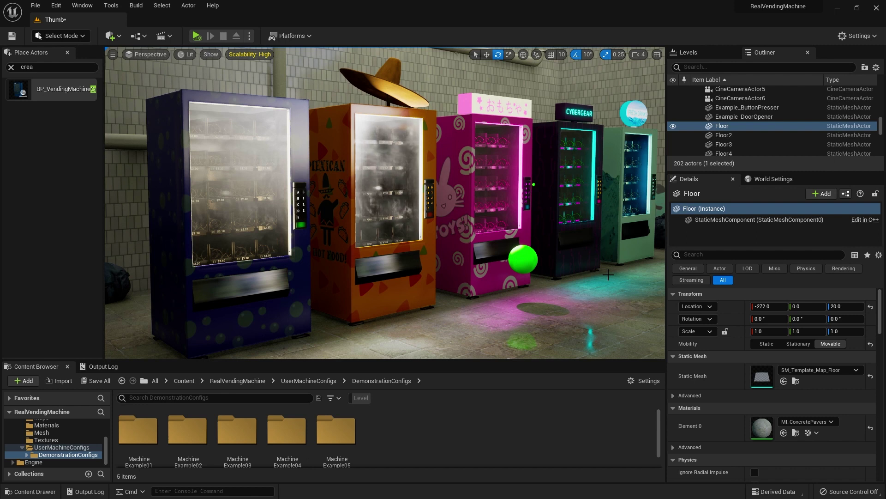
pyautogui.press('d')
pyautogui.moveTo(589, 273); pyautogui.dragTo(522, 282, button='right')
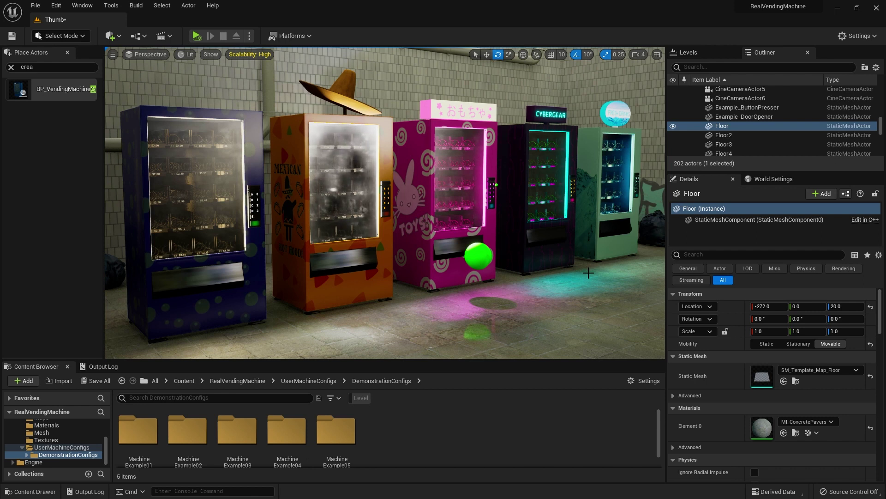
pyautogui.moveTo(569, 289); pyautogui.dragTo(541, 291, button='right')
pyautogui.moveTo(211, 187)
pyautogui.mouseDown(button='right')
pyautogui.moveTo(203, 184)
pyautogui.moveTo(211, 187)
pyautogui.mouseUp(button='right')
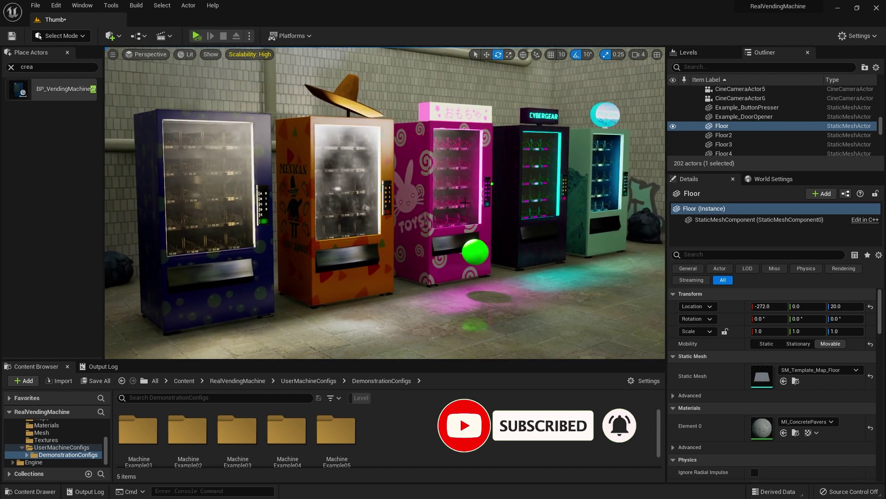
pyautogui.moveTo(465, 202)
pyautogui.mouseDown(button='right')
pyautogui.moveTo(455, 201)
pyautogui.moveTo(462, 203)
pyautogui.mouseUp(button='right')
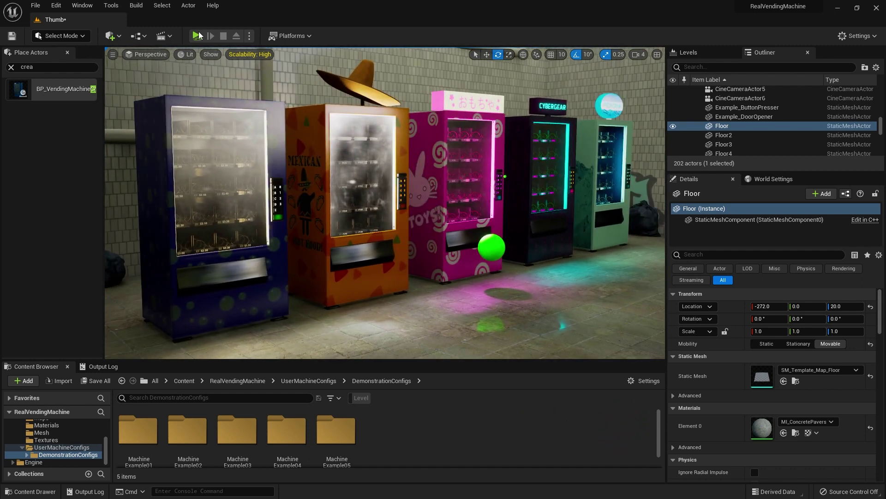
# Step: Simulate the level and move in on the pink toy vending machine to view its stocked shelves and keypad
pyautogui.hotkey('alt', 'p')
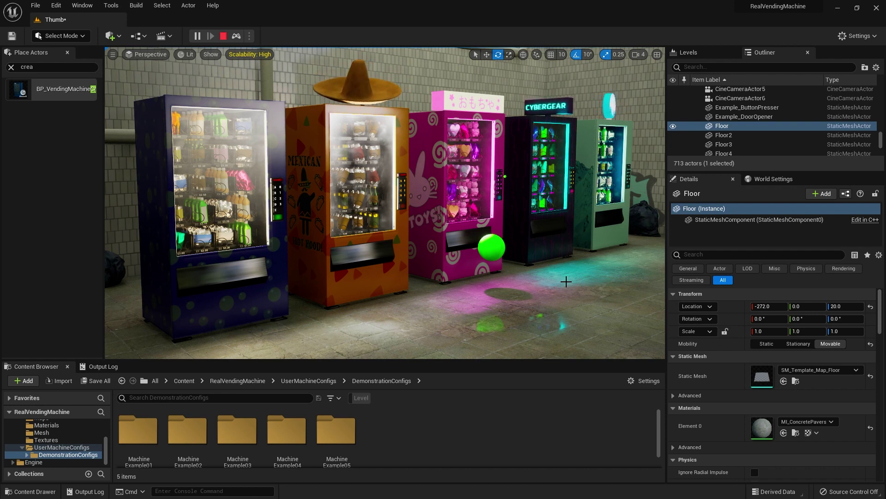
pyautogui.moveTo(531, 281)
pyautogui.mouseDown(button='right')
pyautogui.moveTo(581, 280)
pyautogui.moveTo(512, 268)
pyautogui.moveTo(545, 269)
pyautogui.moveTo(529, 268)
pyautogui.mouseUp(button='right')
pyautogui.press('w')
pyautogui.press('w')
pyautogui.press('d')
pyautogui.press('w')
pyautogui.press('s')
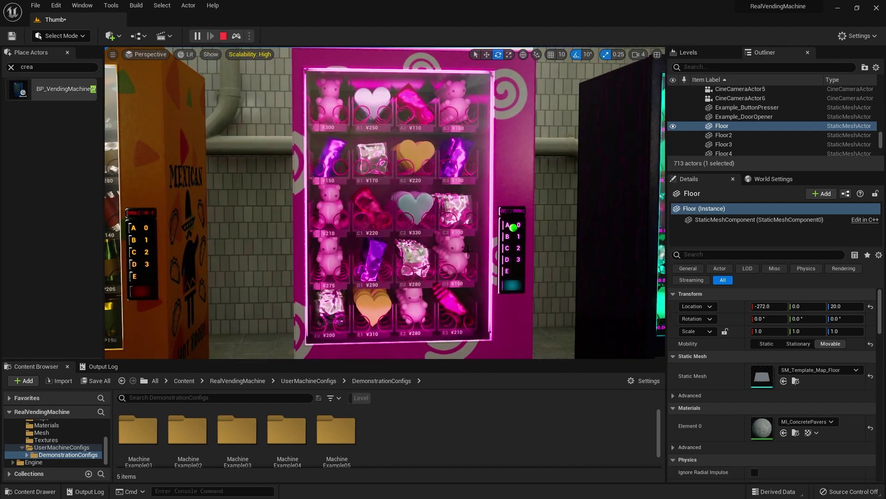
pyautogui.moveTo(418, 261); pyautogui.dragTo(408, 257, button='right')
pyautogui.press('d')
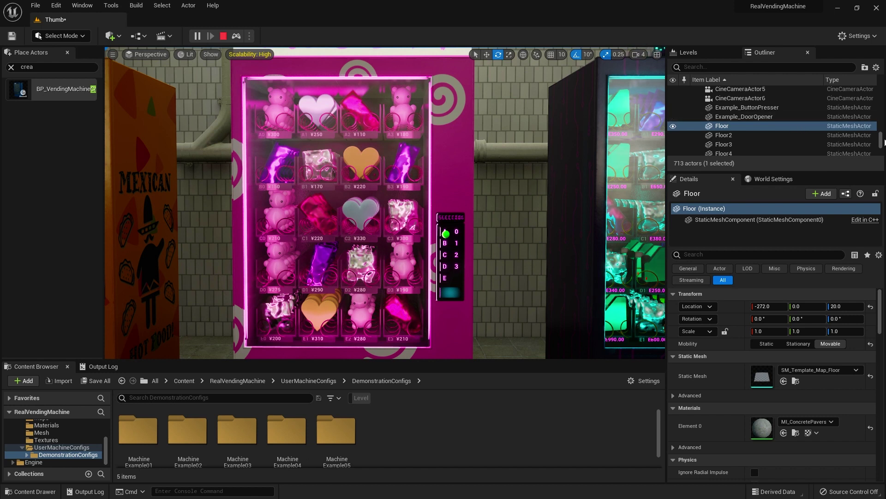
# Step: Select the BP_MakePurchase actor and pick the pink toy machine in the scene as its Vending Machine Actor
pyautogui.moveTo(881, 138); pyautogui.dragTo(883, 88)
pyautogui.click(738, 100)
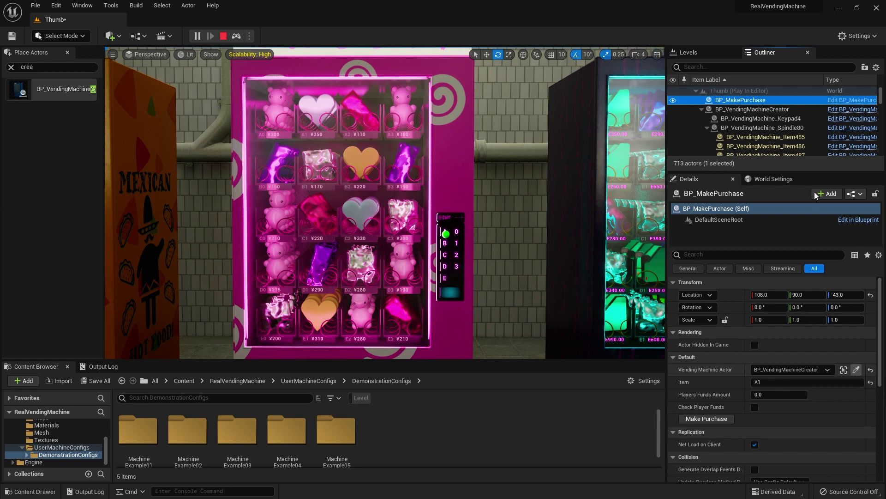
pyautogui.click(857, 370)
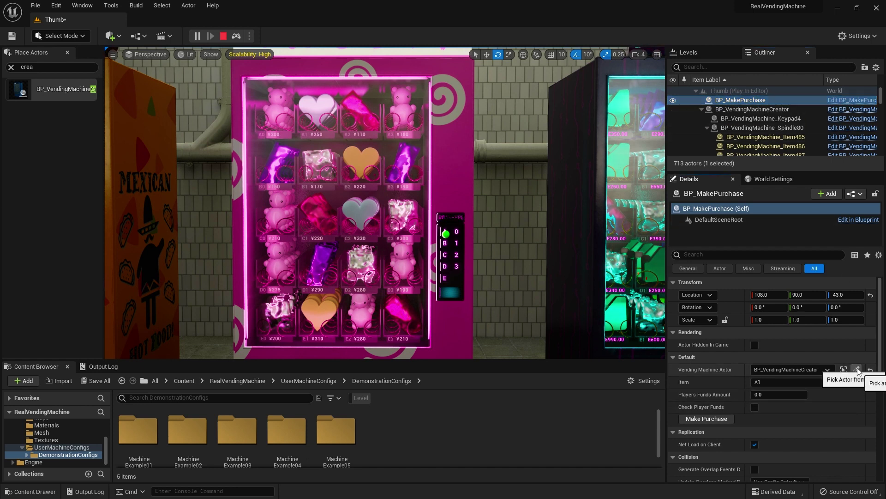
pyautogui.click(468, 163)
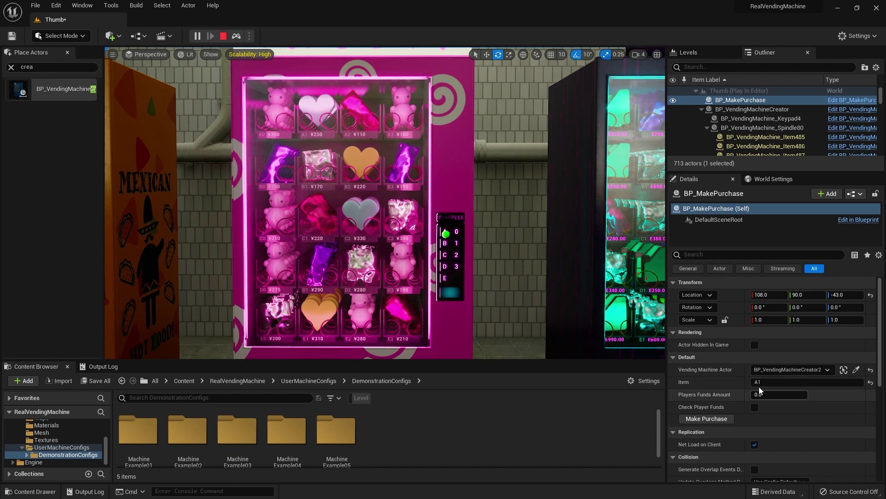
# Step: Set the purchase Item to A3 and run Make Purchase on the toy machine
pyautogui.click(758, 382)
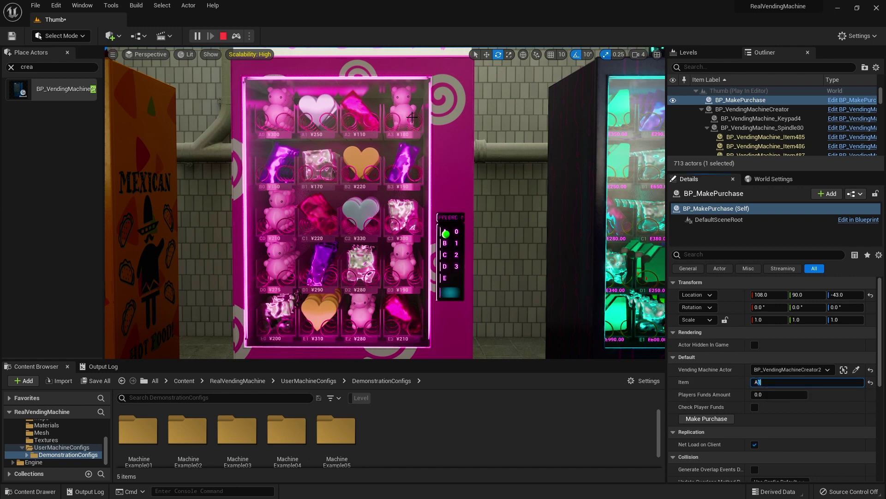
pyautogui.write('3')
pyautogui.press('Return')
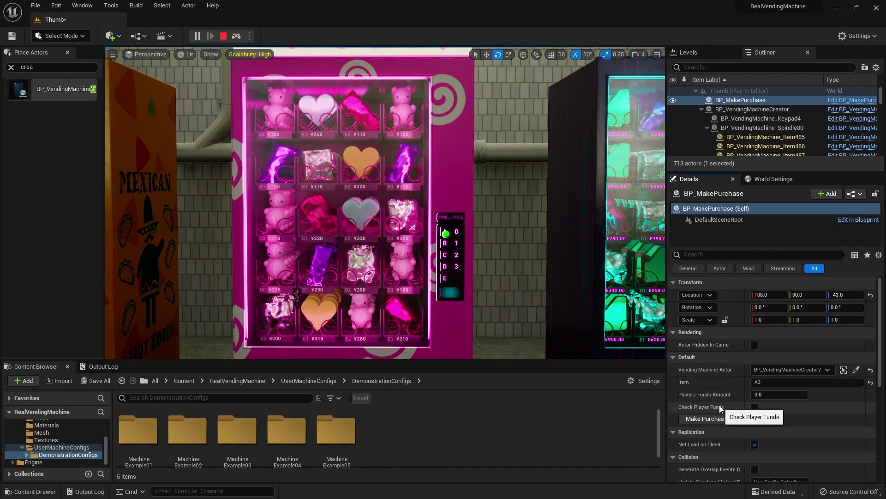
pyautogui.click(719, 419)
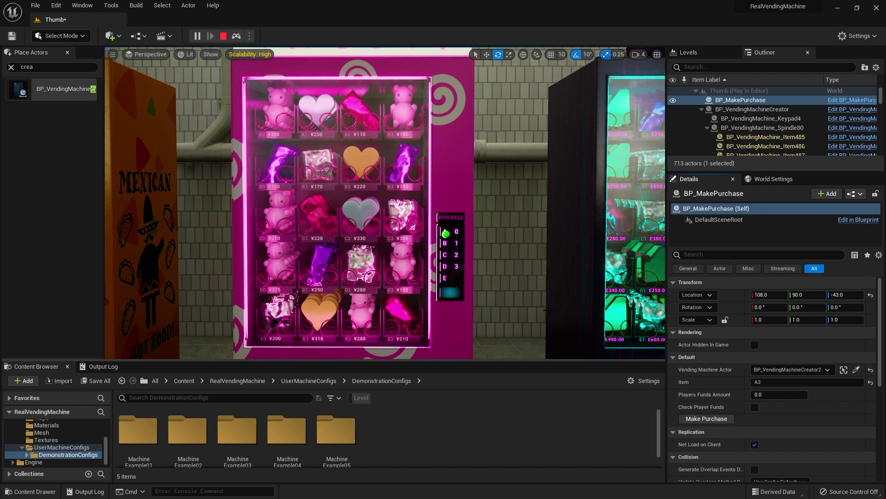
# Step: Shift the green Example_DoorOpener sphere along X to about -83.7 and filter its details by "coll"
pyautogui.moveTo(548, 310); pyautogui.dragTo(521, 310, button='right')
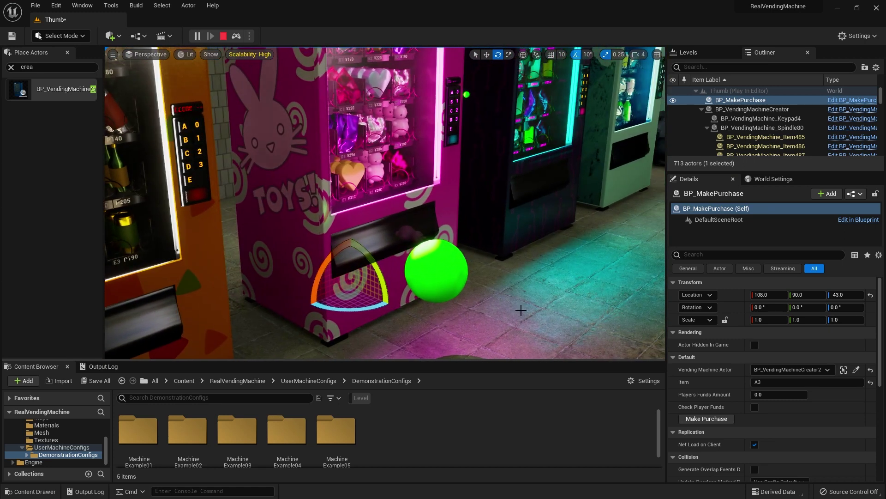
pyautogui.click(442, 274)
pyautogui.press('w')
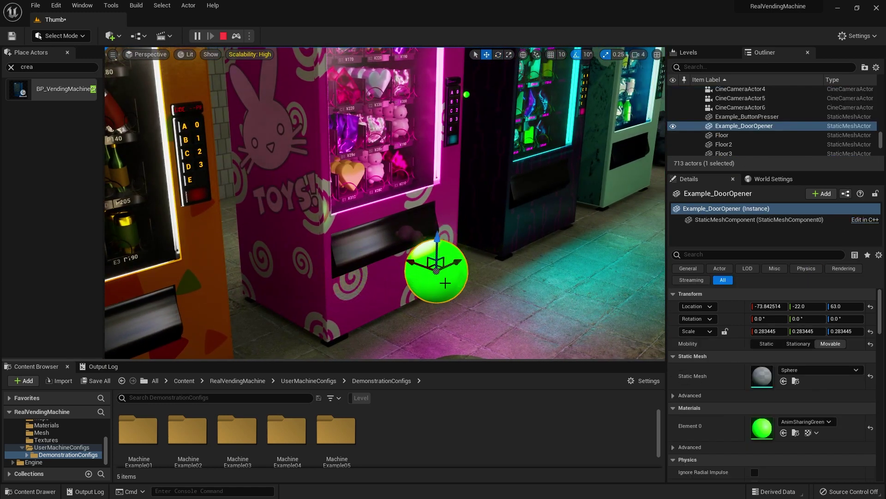
pyautogui.moveTo(424, 266)
pyautogui.mouseDown()
pyautogui.moveTo(340, 244)
pyautogui.moveTo(399, 255)
pyautogui.moveTo(433, 276)
pyautogui.moveTo(337, 243)
pyautogui.moveTo(440, 272)
pyautogui.mouseUp()
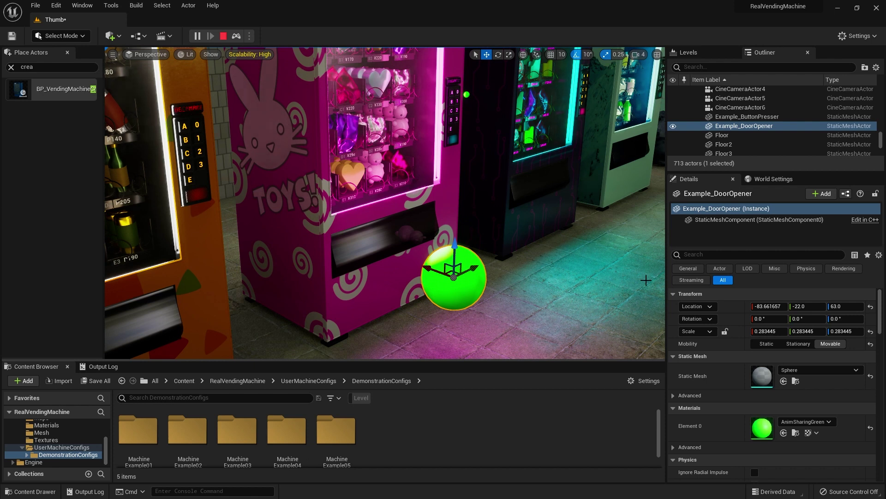
pyautogui.click(719, 254)
pyautogui.write('coll')
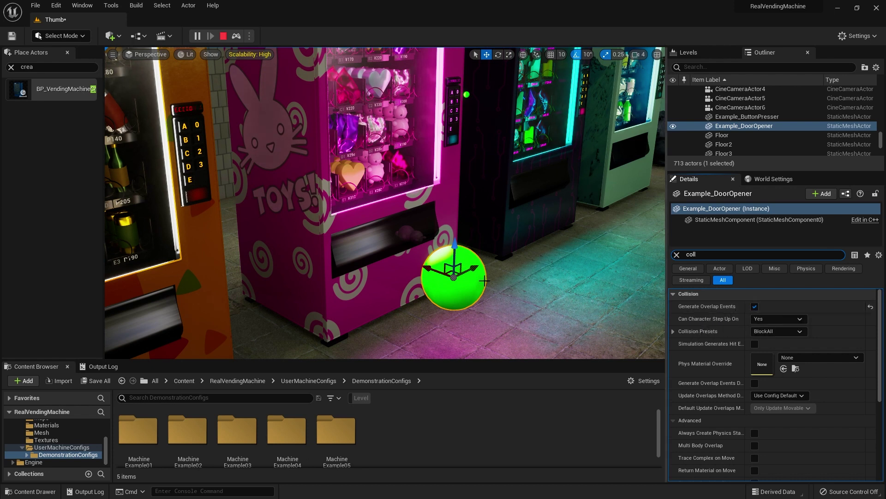
# Step: Move the small Example_ButtonPresser sphere down the toy machine's keypad and into the teal panel below the E button
pyautogui.press('s')
pyautogui.moveTo(545, 279); pyautogui.dragTo(546, 247, button='right')
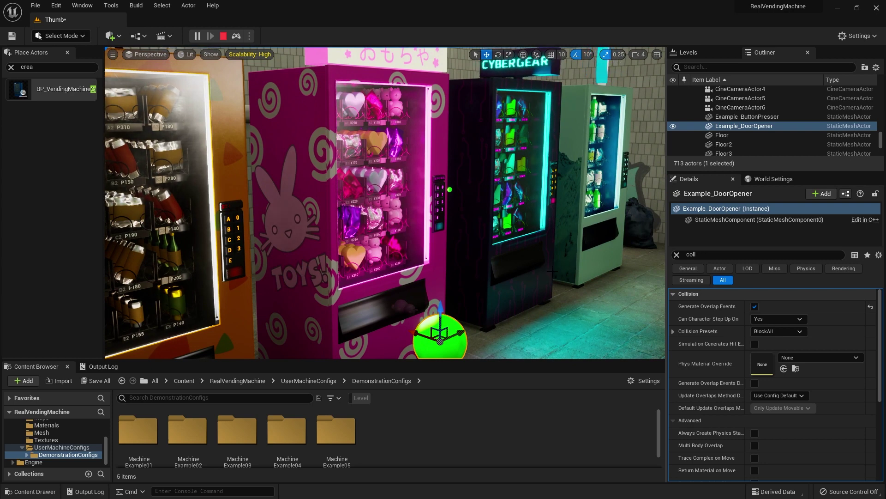
pyautogui.moveTo(546, 278); pyautogui.dragTo(423, 281, button='right')
pyautogui.press('w')
pyautogui.press('s')
pyautogui.press('w')
pyautogui.press('s')
pyautogui.press('w')
pyautogui.press('w')
pyautogui.moveTo(548, 229); pyautogui.dragTo(614, 224, button='right')
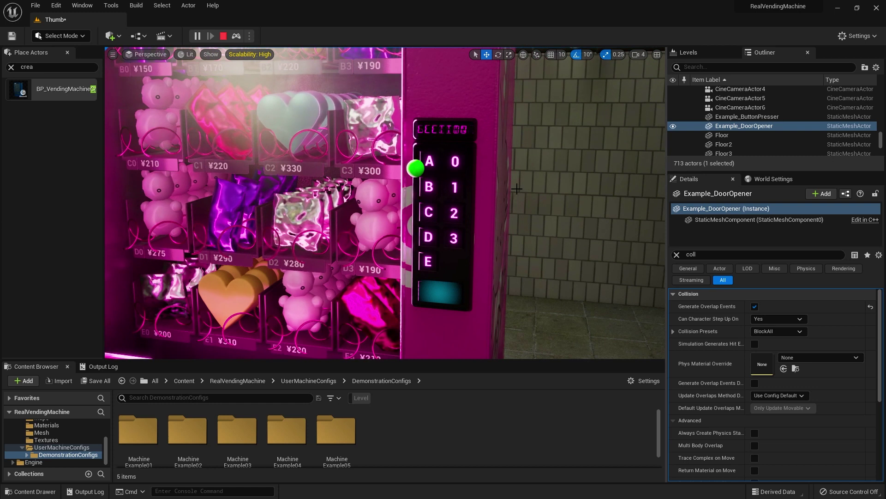
pyautogui.press('s')
pyautogui.moveTo(534, 206); pyautogui.dragTo(481, 178, button='right')
pyautogui.press('d')
pyautogui.click(465, 190)
pyautogui.press('w')
pyautogui.press('s')
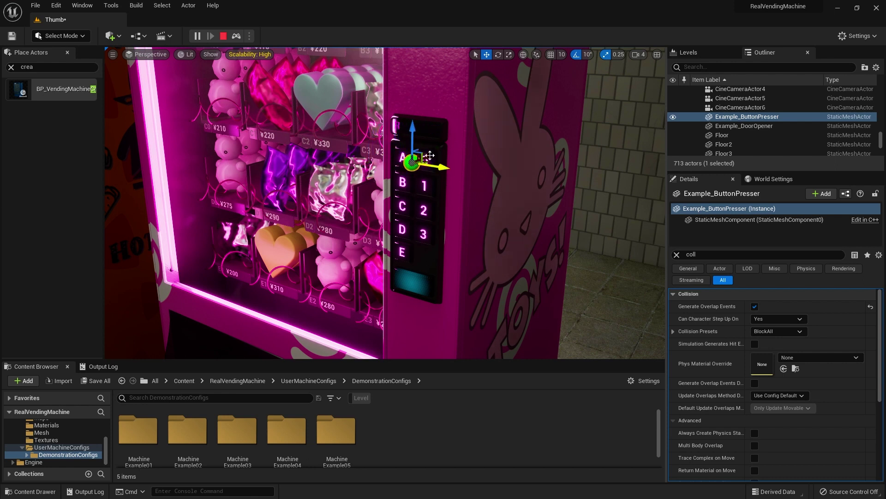
pyautogui.moveTo(418, 135); pyautogui.dragTo(414, 236)
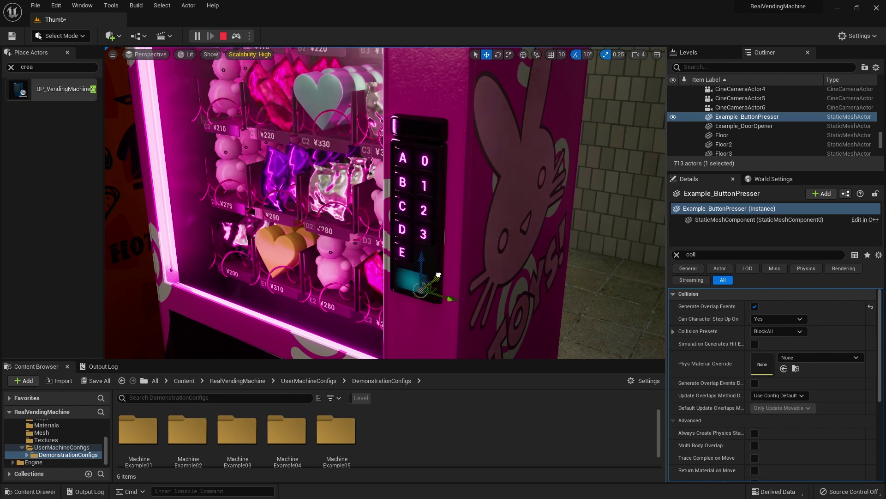
pyautogui.moveTo(438, 275); pyautogui.dragTo(427, 240, button='right')
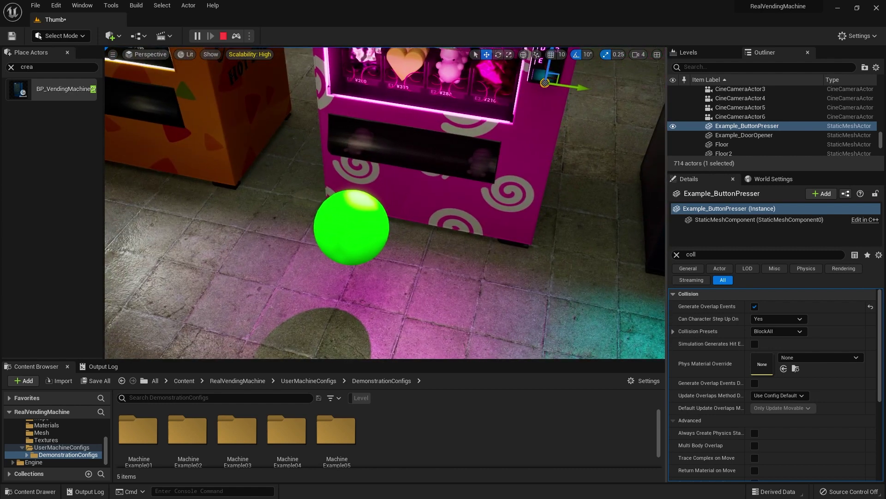
# Step: Select the Example_DoorOpener sphere in front of the toy machine, view the machines, and stop the simulation
pyautogui.click(389, 238)
pyautogui.moveTo(390, 201); pyautogui.dragTo(479, 179)
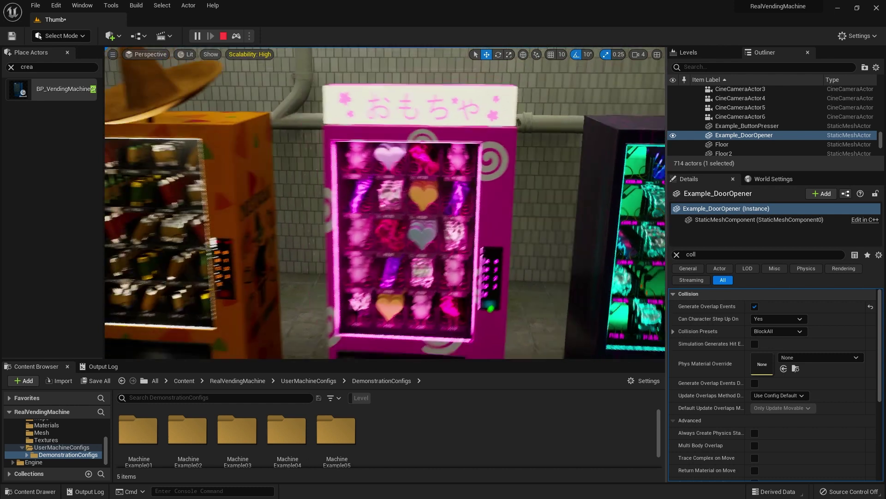
pyautogui.moveTo(385, 203); pyautogui.dragTo(406, 219, button='right')
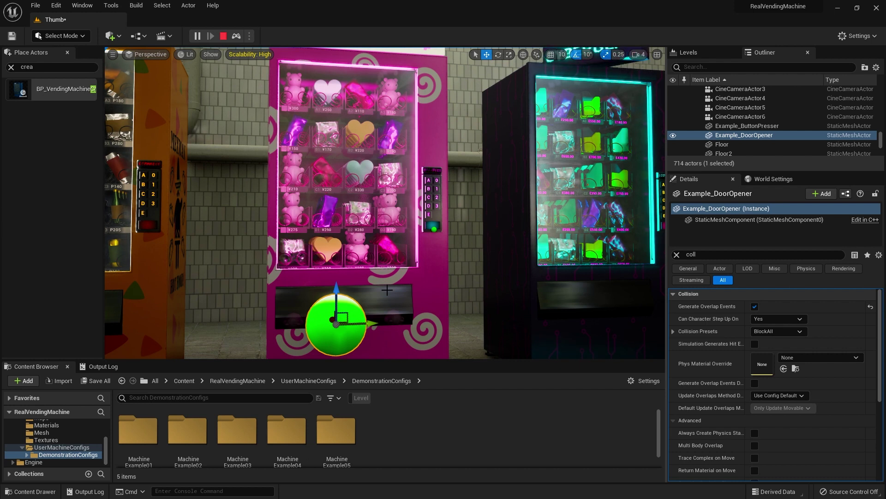
pyautogui.press('s')
pyautogui.moveTo(387, 290); pyautogui.dragTo(362, 288, button='right')
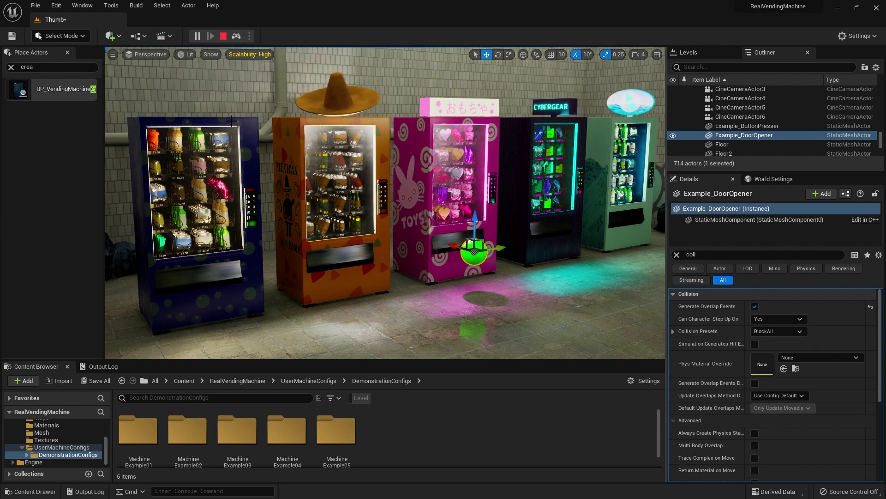
pyautogui.click(223, 36)
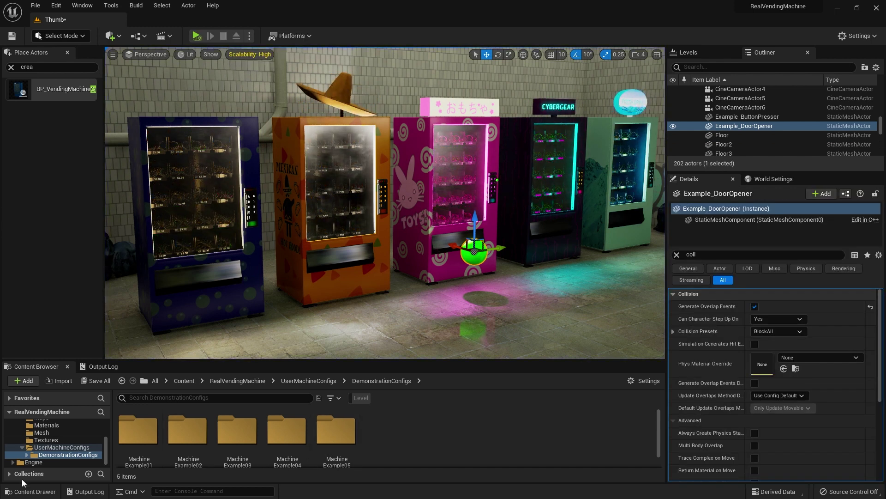
# Step: Show the project's Blueprints folder and place a BP_VendingMachineCreator actor, found by searching "crea", on the floor in front of the machines
pyautogui.scroll(2, 69, 430)
pyautogui.click(51, 424)
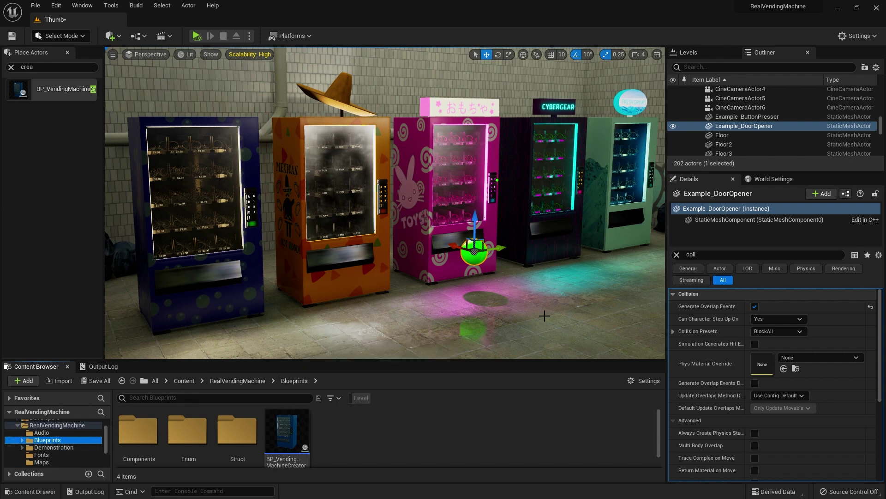
pyautogui.click(11, 66)
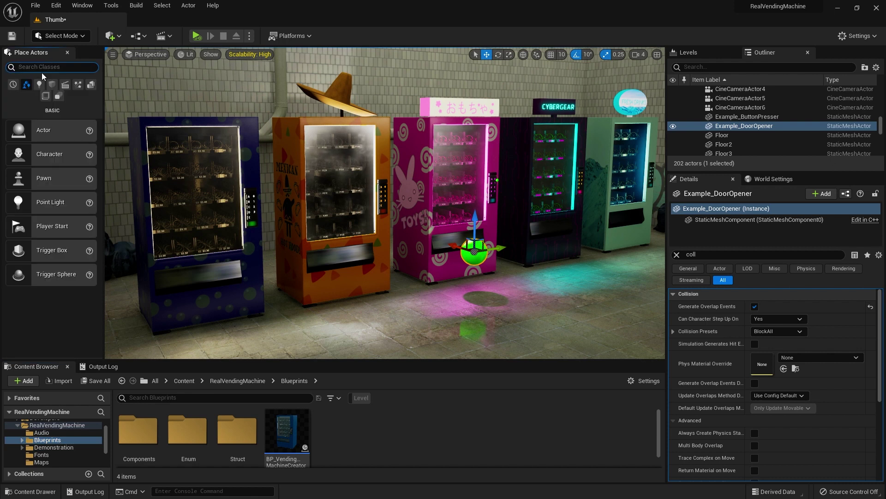
pyautogui.write('crea')
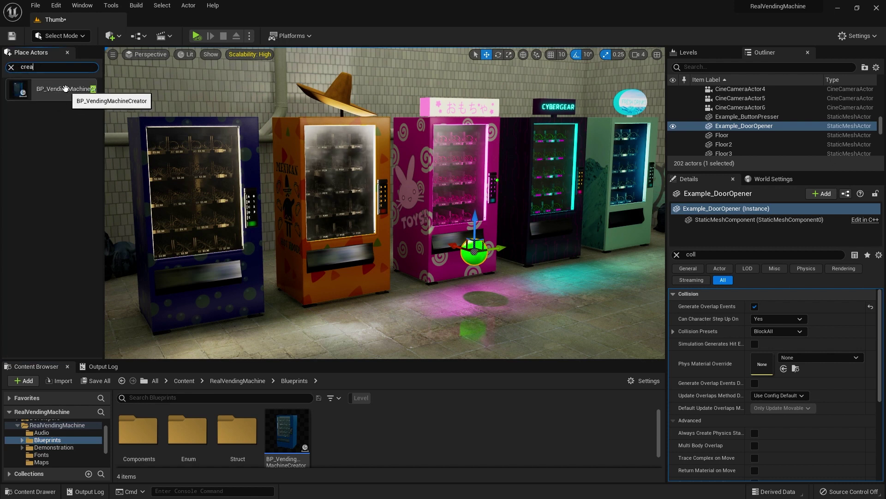
pyautogui.moveTo(60, 89); pyautogui.dragTo(536, 322)
# Step: Rotate the newly placed vending machine 90° about Z so its front faces the same way as the others
pyautogui.moveTo(538, 261); pyautogui.dragTo(534, 235, button='right')
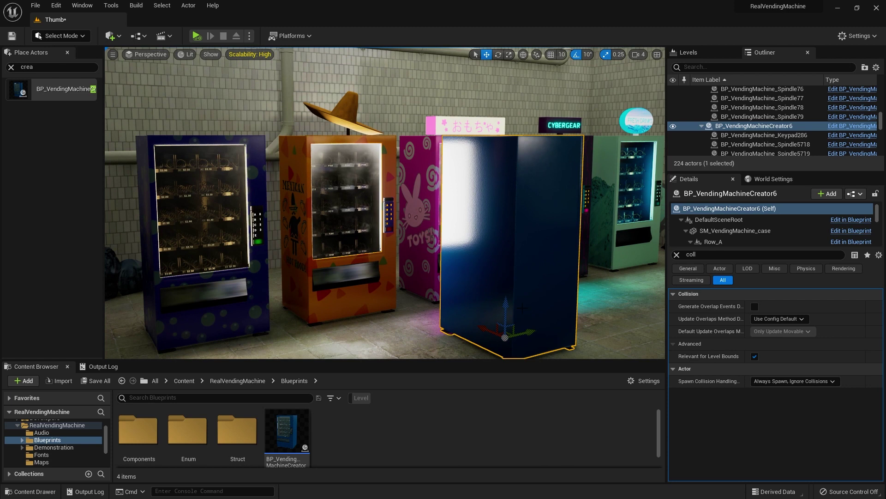
pyautogui.press('e')
pyautogui.moveTo(517, 355); pyautogui.dragTo(544, 329)
pyautogui.moveTo(629, 301); pyautogui.dragTo(776, 304, button='right')
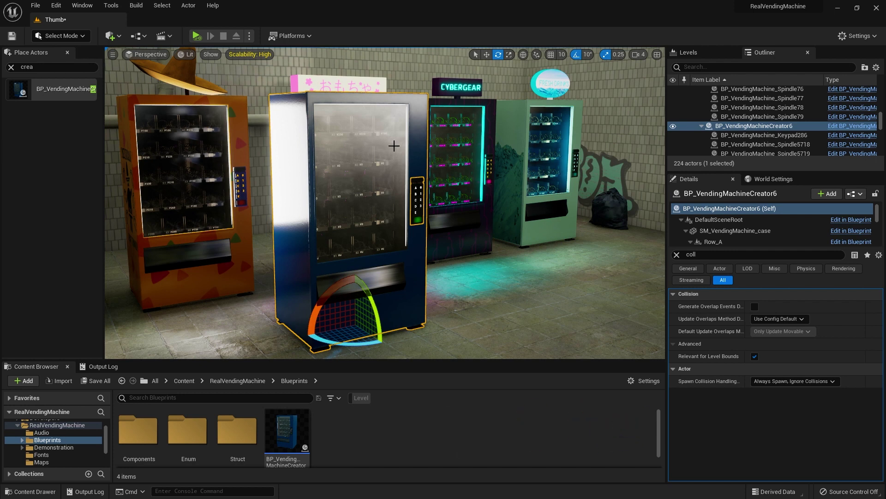
# Step: Clear the details filter and examine the new machine's default settings, including Machine Main Config, Machine Items Config and RELOAD CONFIG CHANGES
pyautogui.click(676, 254)
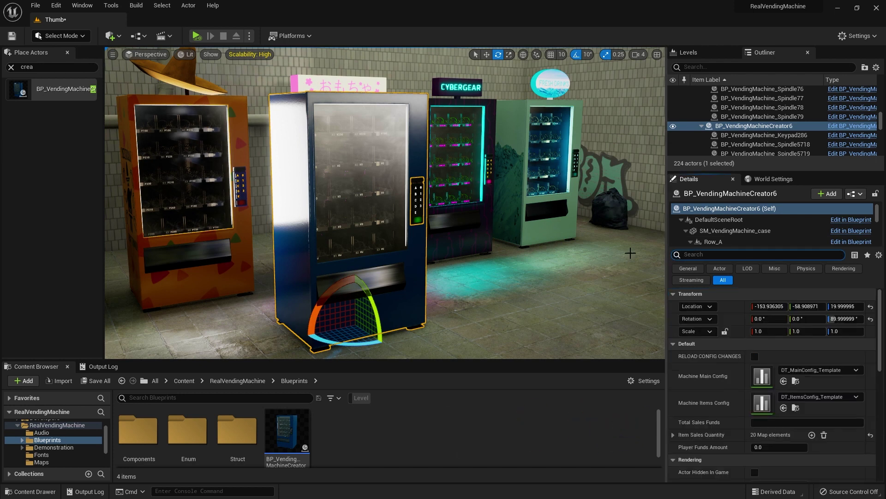
pyautogui.scroll(-1, 733, 333)
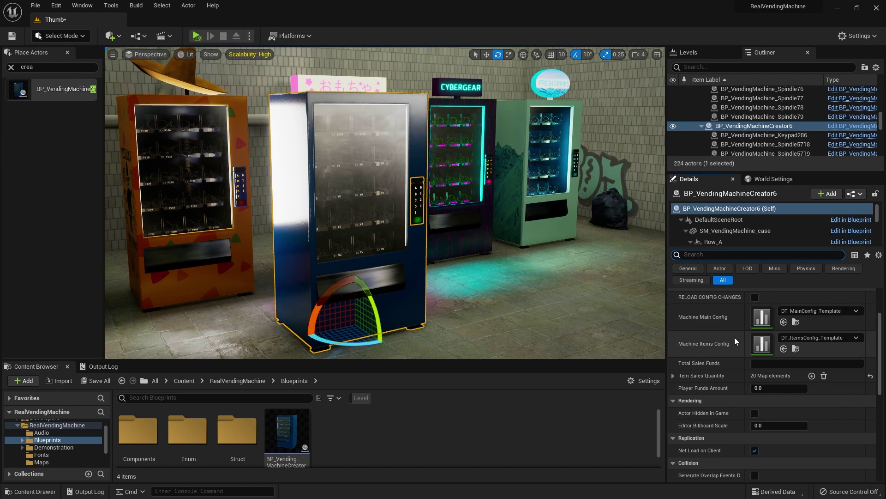
pyautogui.scroll(-1, 737, 343)
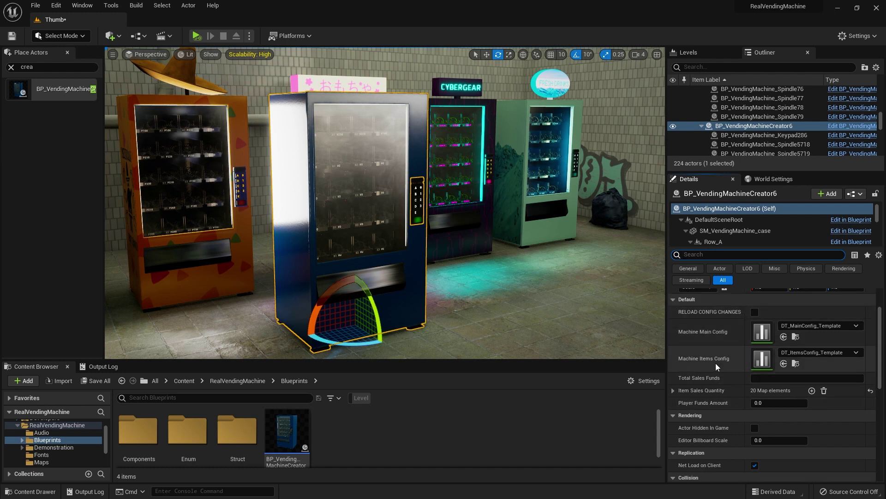
pyautogui.scroll(1, 715, 363)
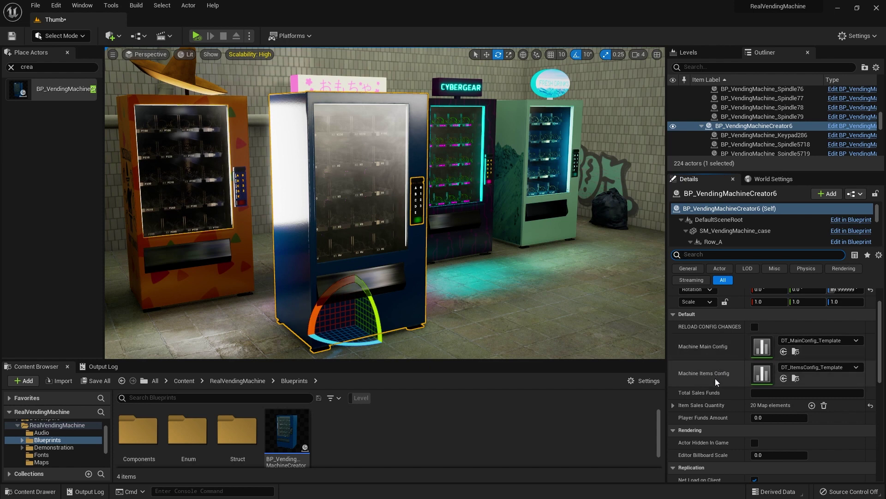
pyautogui.moveTo(731, 328)
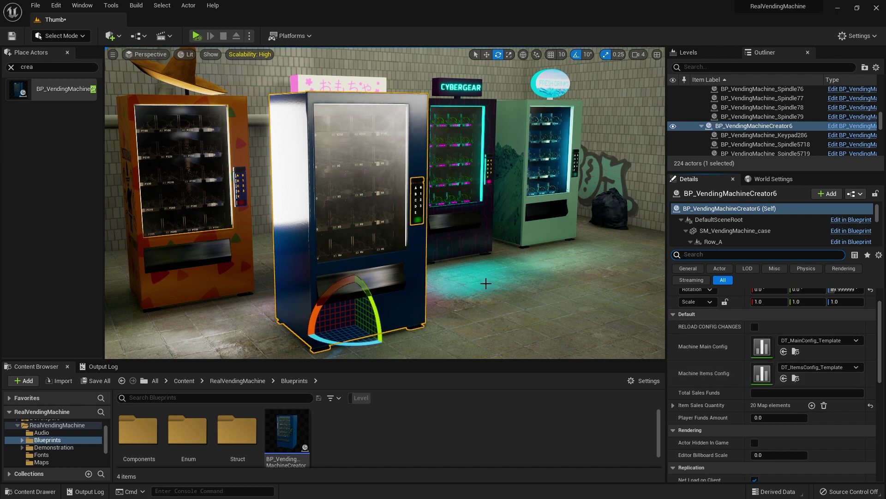
# Step: Move the new vending machine across the floor toward the camera, clear of the toy machine behind it
pyautogui.moveTo(486, 283)
pyautogui.mouseDown(button='right')
pyautogui.moveTo(497, 307)
pyautogui.moveTo(489, 287)
pyautogui.moveTo(486, 300)
pyautogui.mouseUp(button='right')
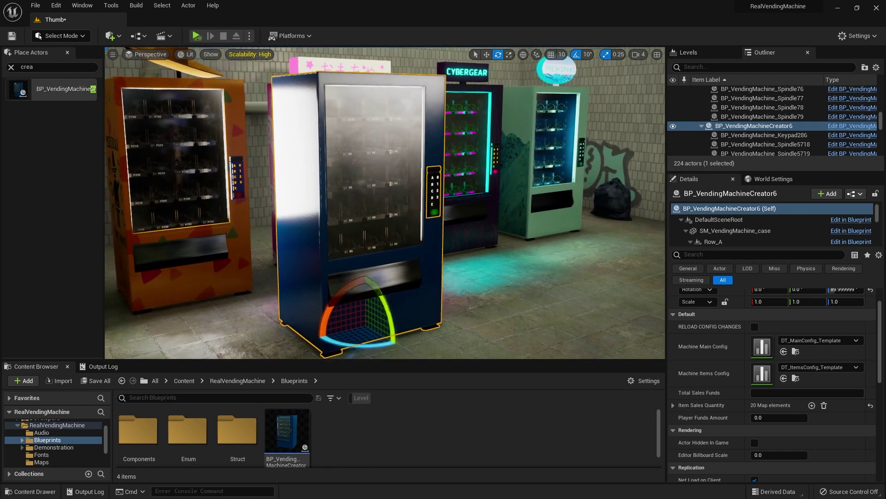
pyautogui.moveTo(475, 251); pyautogui.dragTo(487, 239)
pyautogui.press('s')
pyautogui.moveTo(497, 260); pyautogui.dragTo(497, 260, button='right')
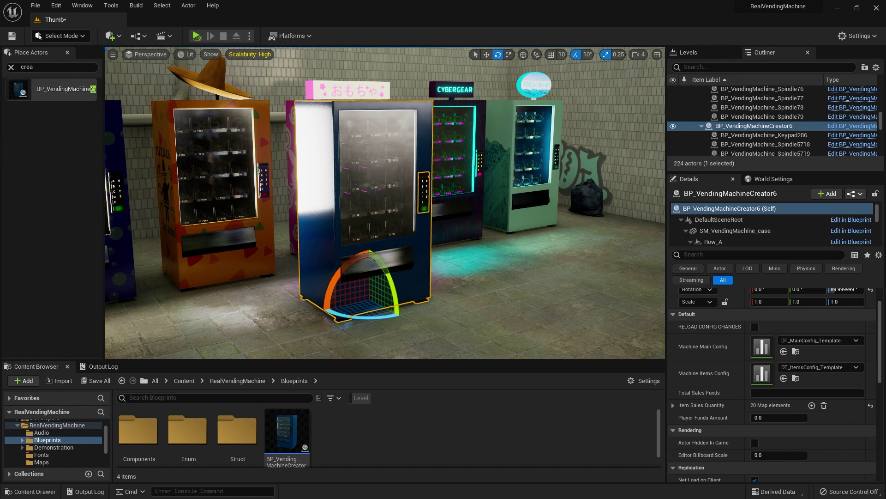
pyautogui.moveTo(470, 224); pyautogui.dragTo(506, 224, button='right')
pyautogui.press('w')
pyautogui.press('s')
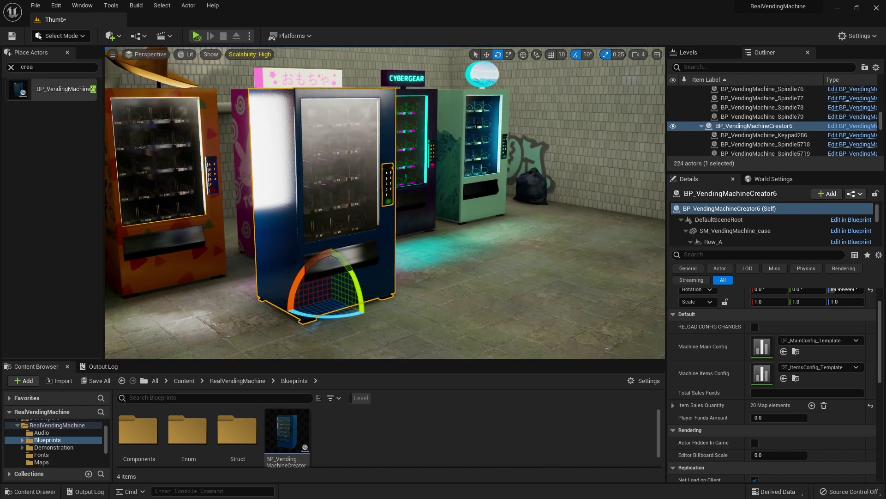
pyautogui.scroll(-3, 413, 224)
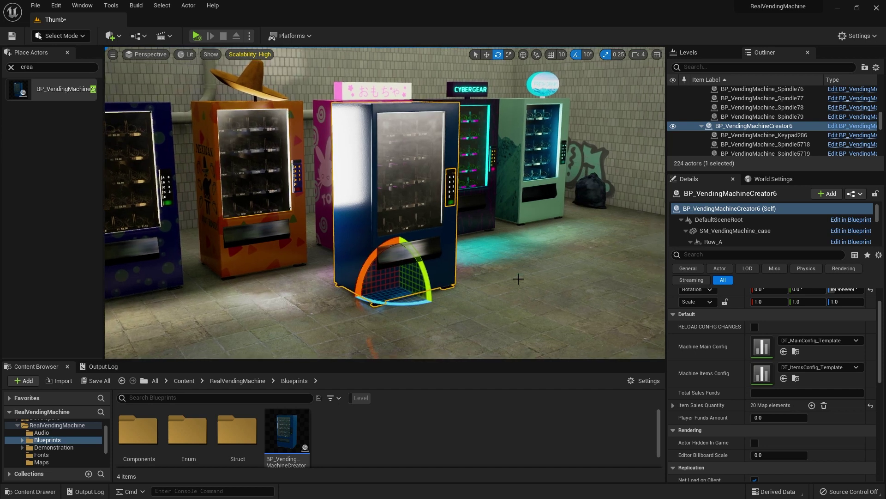
pyautogui.press('w')
pyautogui.moveTo(382, 279); pyautogui.dragTo(493, 321)
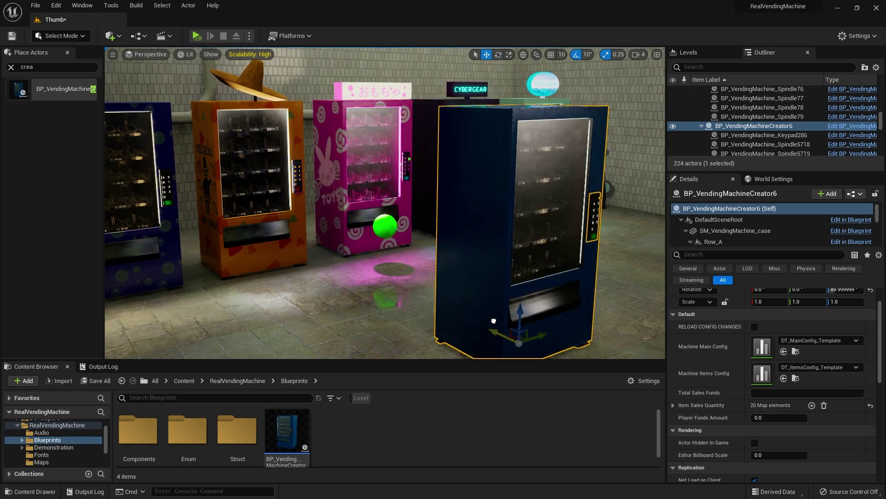
# Step: Check the toy machine's configuration and set the new machine's Machine Main Config to DT_MainConfig_Example02
pyautogui.press('s')
pyautogui.press('d')
pyautogui.moveTo(413, 216); pyautogui.dragTo(390, 227, button='right')
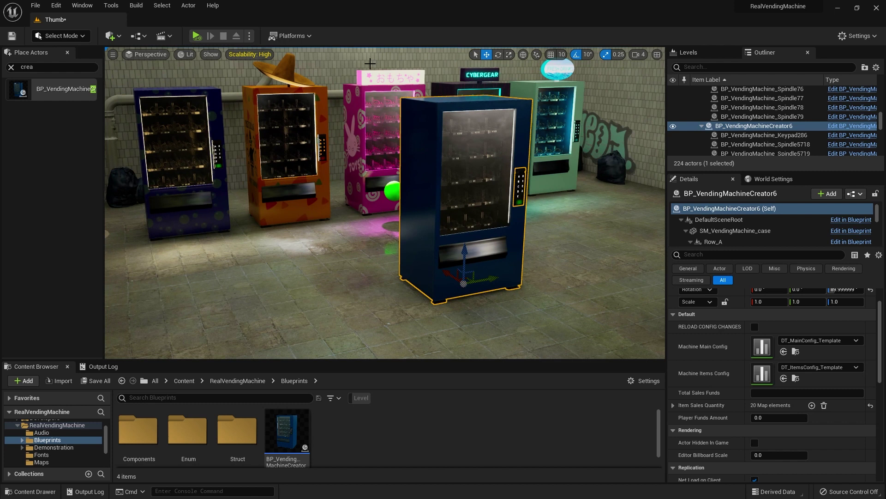
pyautogui.click(377, 89)
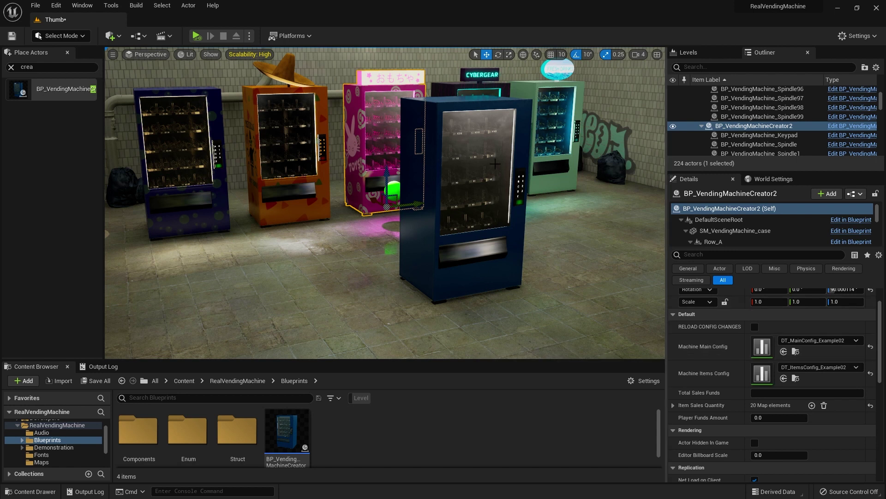
pyautogui.click(514, 139)
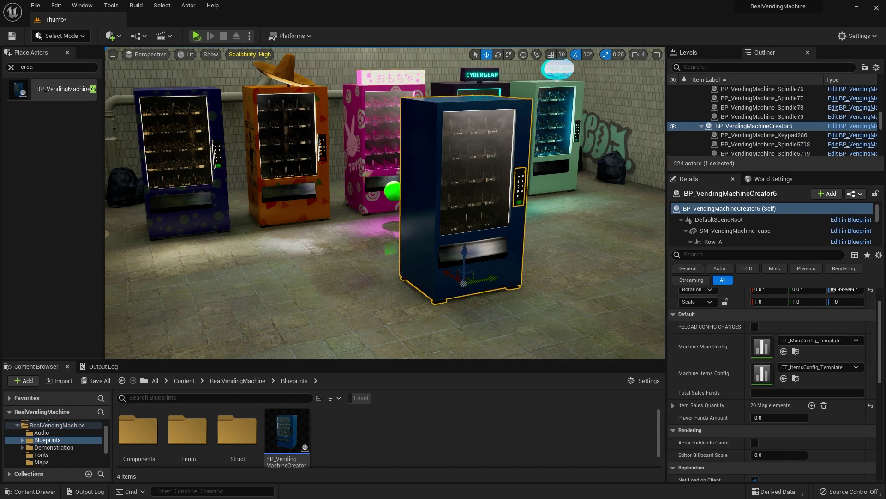
pyautogui.click(799, 340)
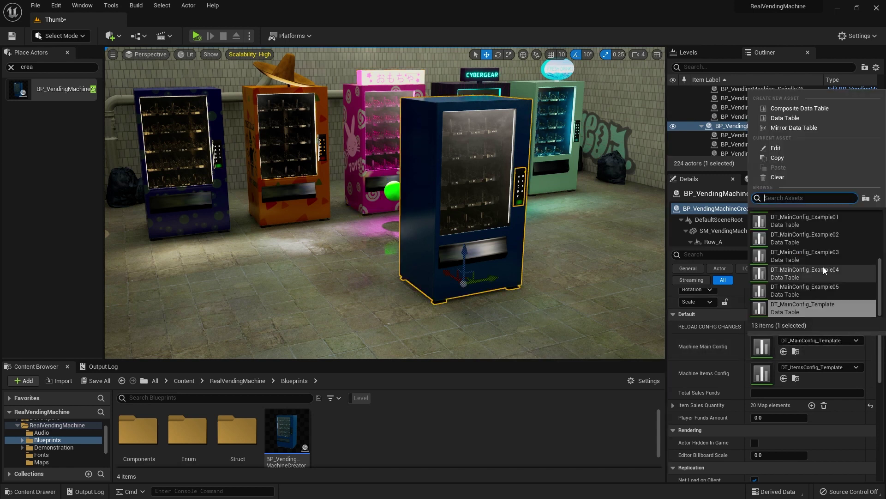
pyautogui.click(827, 234)
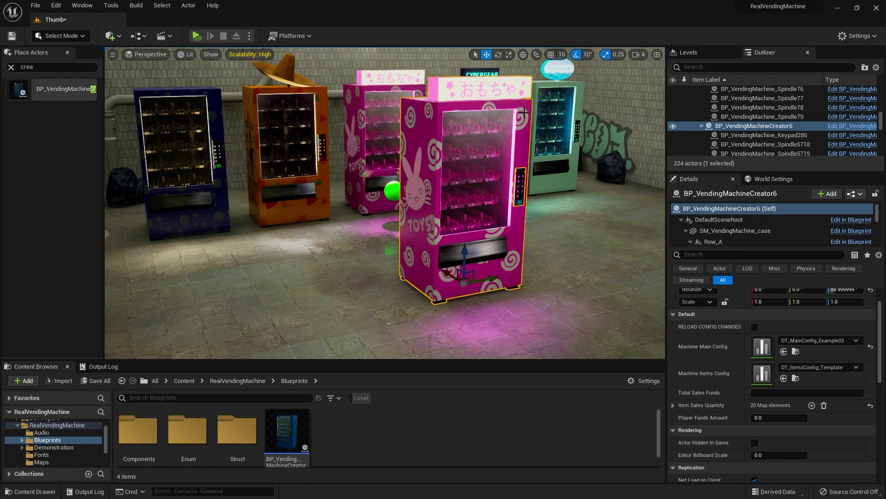
# Step: Set the new machine's Machine Items Config to DT_ItemsConfig_Example04, as on the dark blue machine, and test it in a brief simulation
pyautogui.click(188, 93)
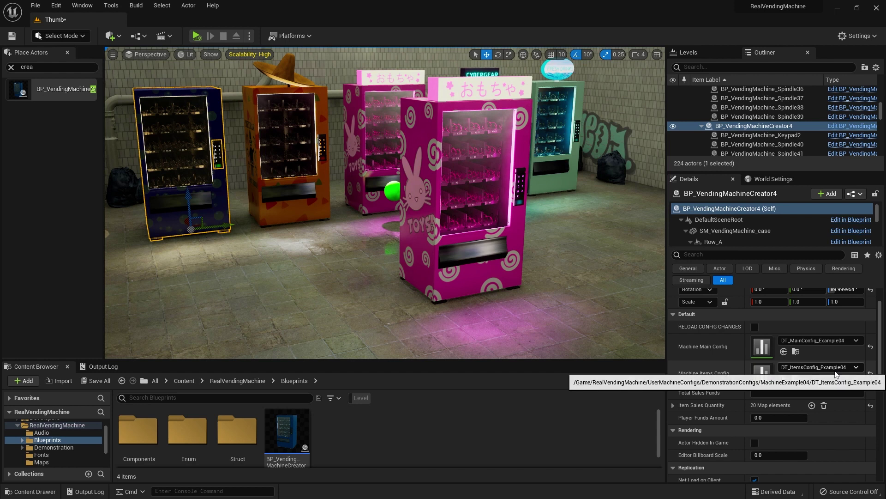
pyautogui.click(514, 142)
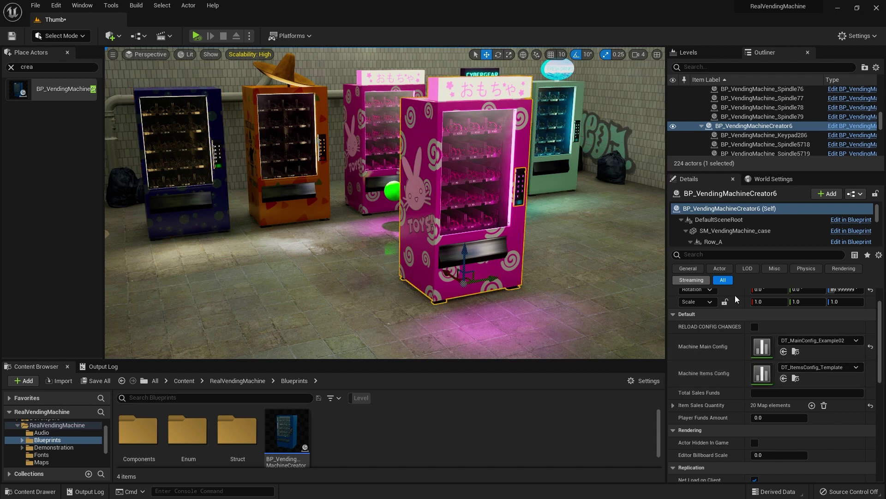
pyautogui.click(816, 367)
pyautogui.click(819, 315)
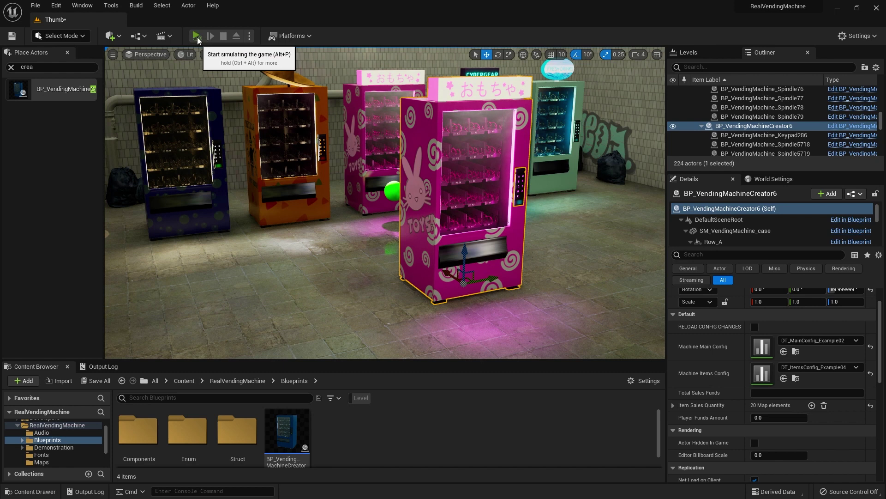
pyautogui.hotkey('alt', 'p')
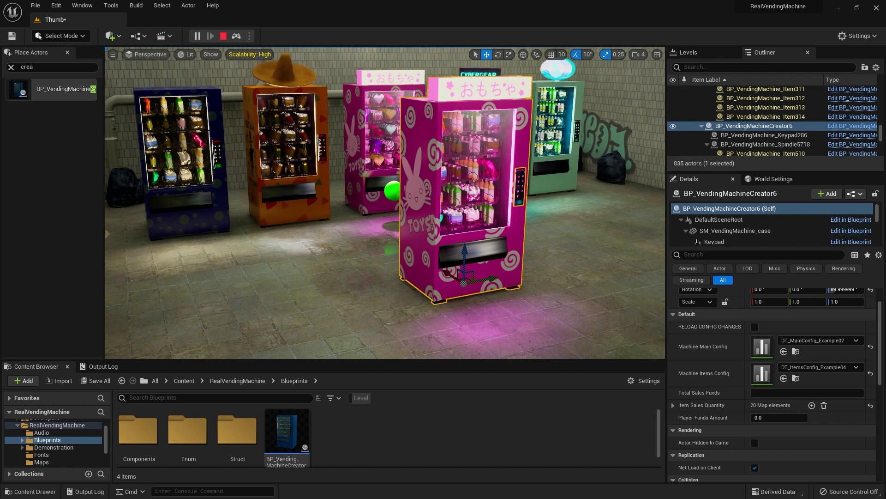
pyautogui.click(223, 35)
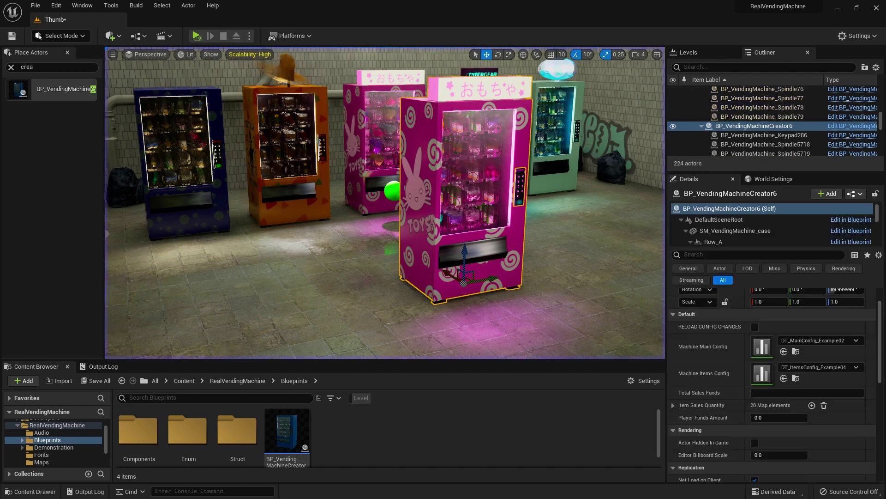
# Step: Set the new machine's Machine Items Config to DT_ItemsConfig_Example01, as on the orange machine, and test it in a brief simulation
pyautogui.click(317, 98)
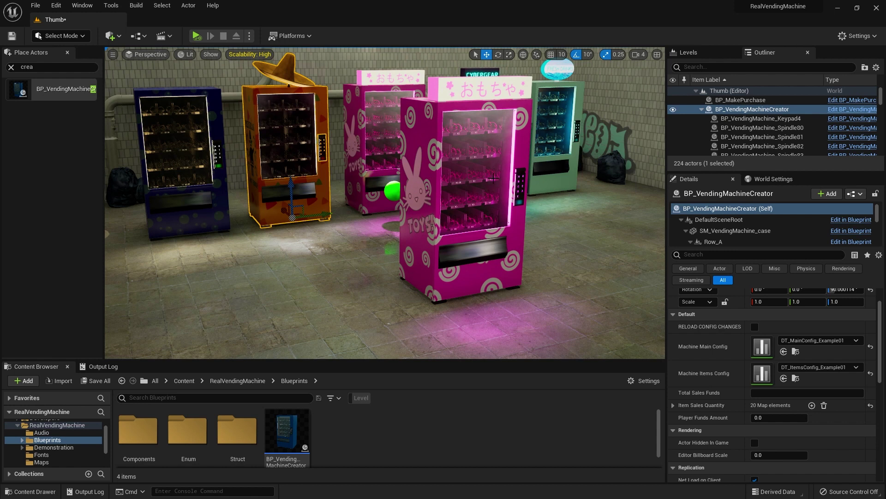
pyautogui.click(519, 150)
pyautogui.click(815, 367)
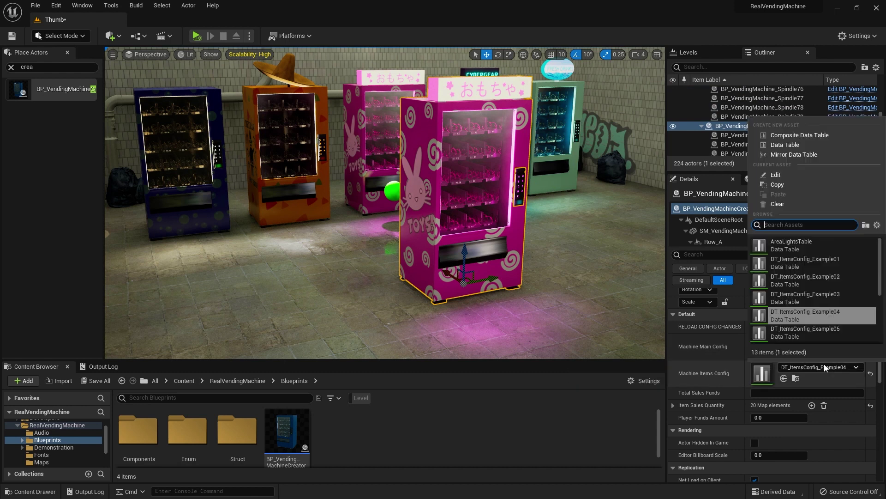
pyautogui.click(796, 262)
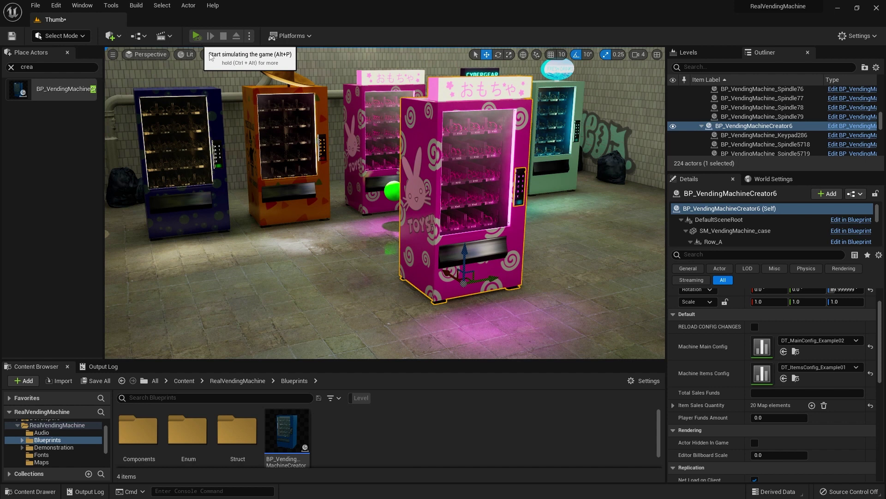
pyautogui.hotkey('alt', 'p')
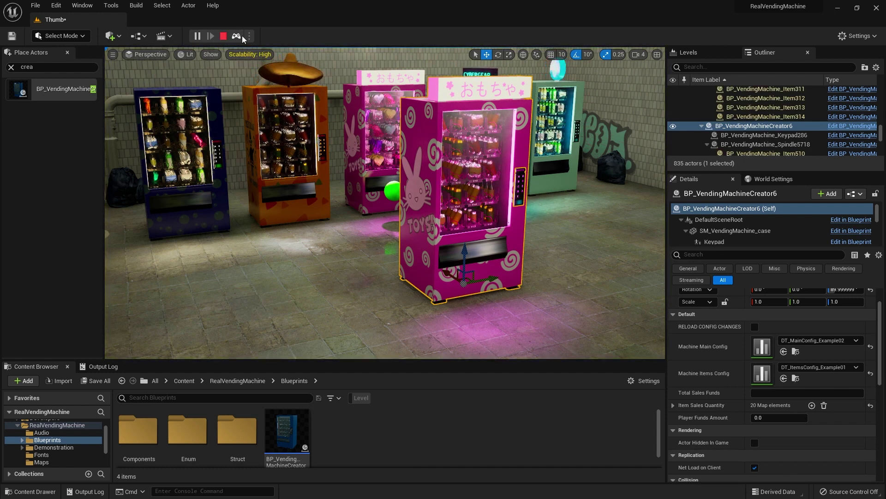
pyautogui.click(224, 37)
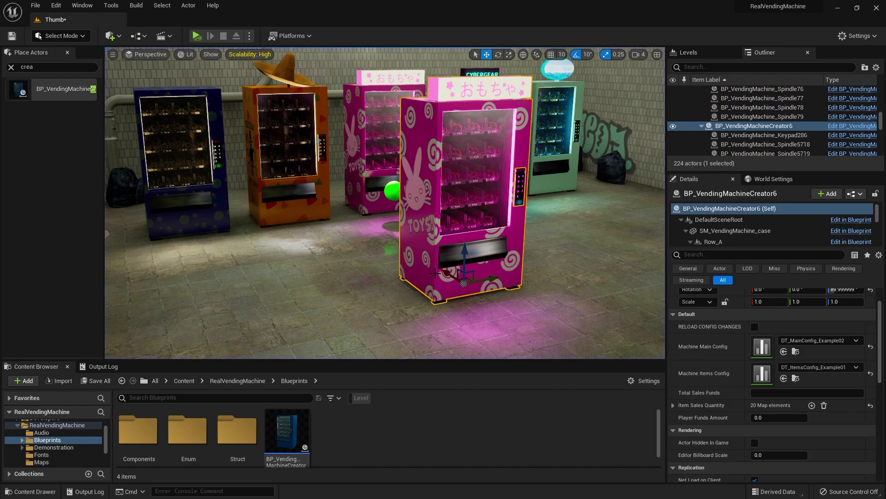
# Step: Set the new machine's Machine Main Config to DT_MainConfig_Example01 and test it in a brief simulation
pyautogui.click(474, 70)
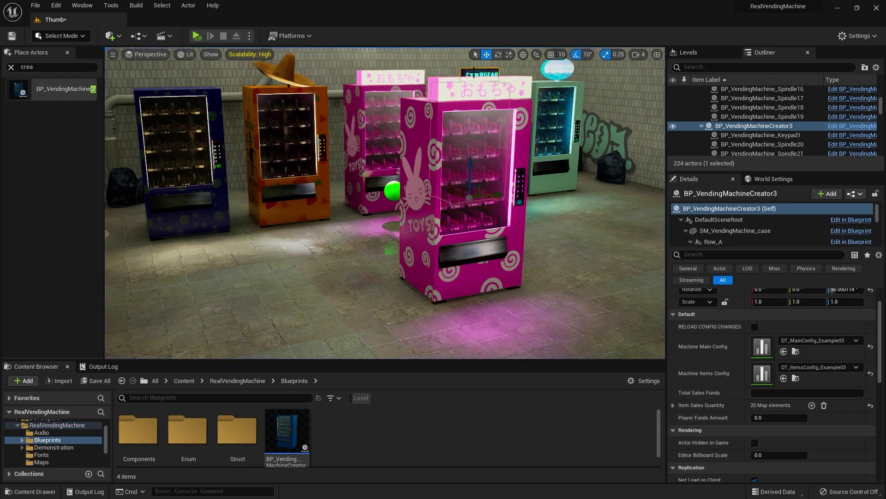
pyautogui.click(566, 220)
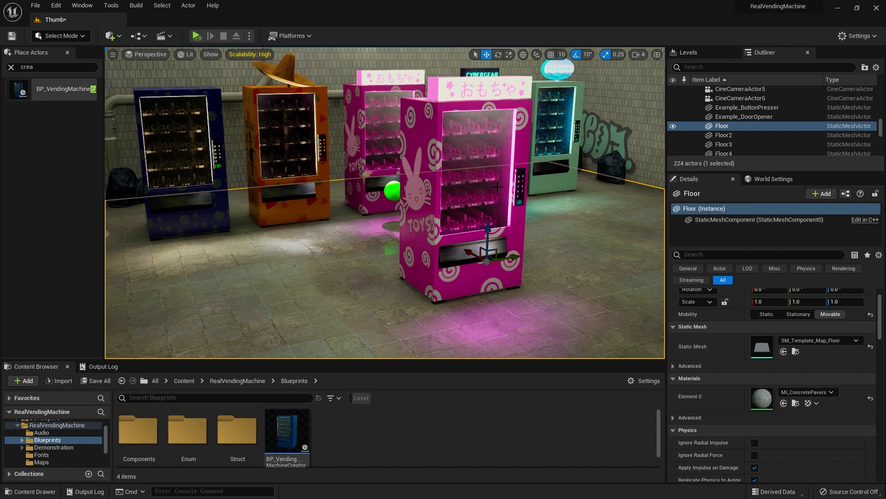
pyautogui.click(497, 187)
pyautogui.click(804, 340)
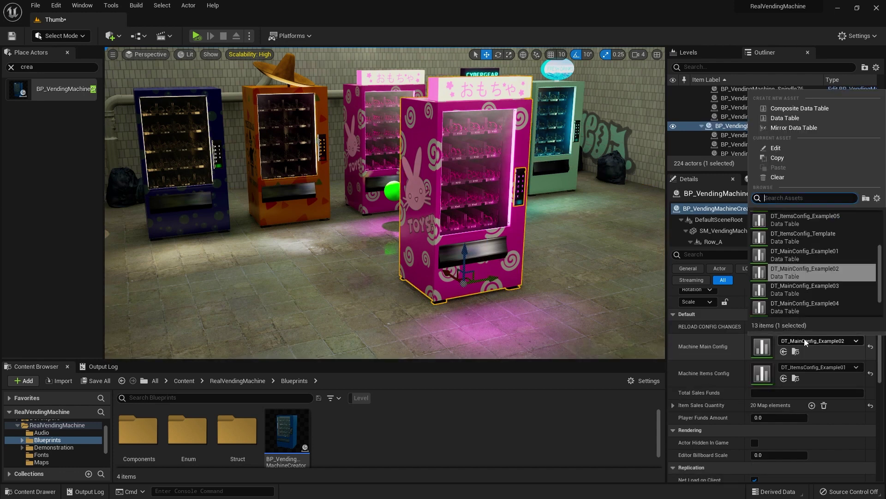
pyautogui.click(823, 252)
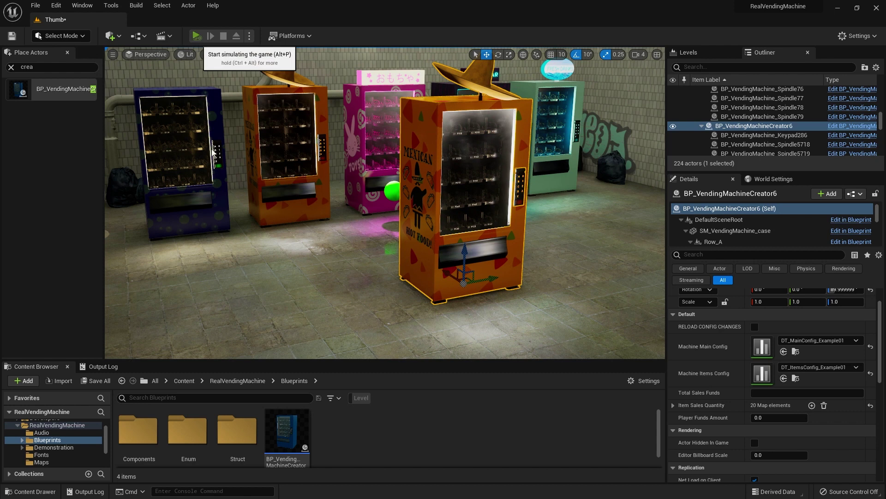
pyautogui.click(196, 36)
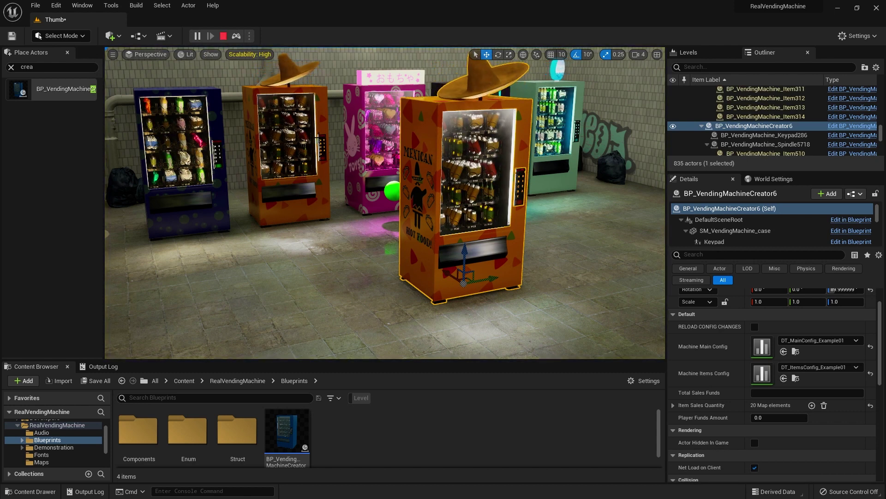
pyautogui.click(223, 36)
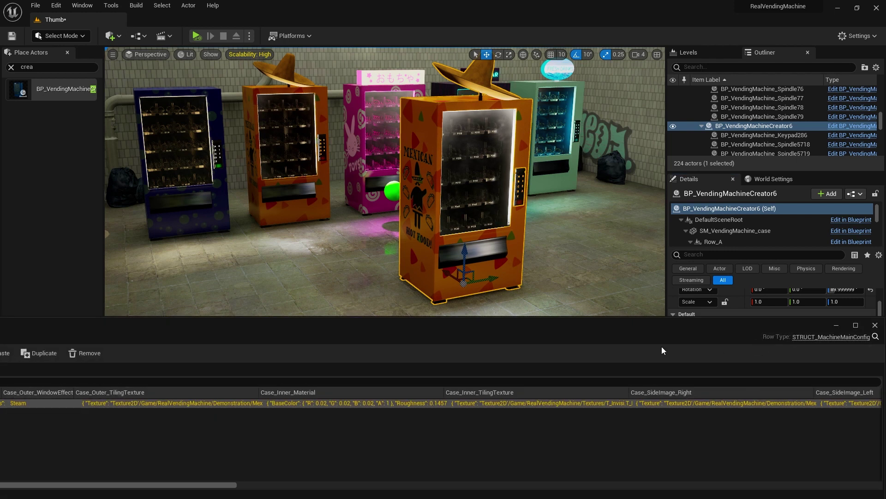
# Step: Open the DT_MainConfig_Example01 data table with an enlarged Row Editor, view the Case_Outer_WindowEffects options, and inspect the machine's window in the level
pyautogui.moveTo(577, 317); pyautogui.dragTo(586, 12)
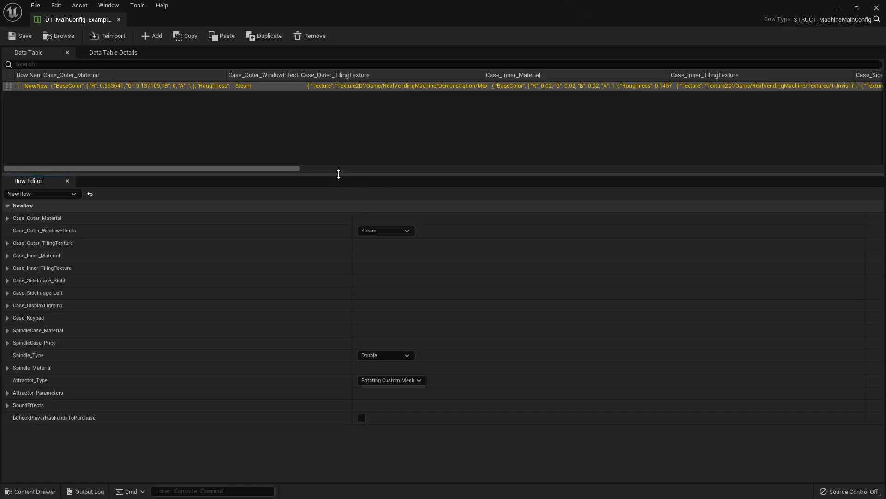
pyautogui.moveTo(338, 175); pyautogui.dragTo(358, 115)
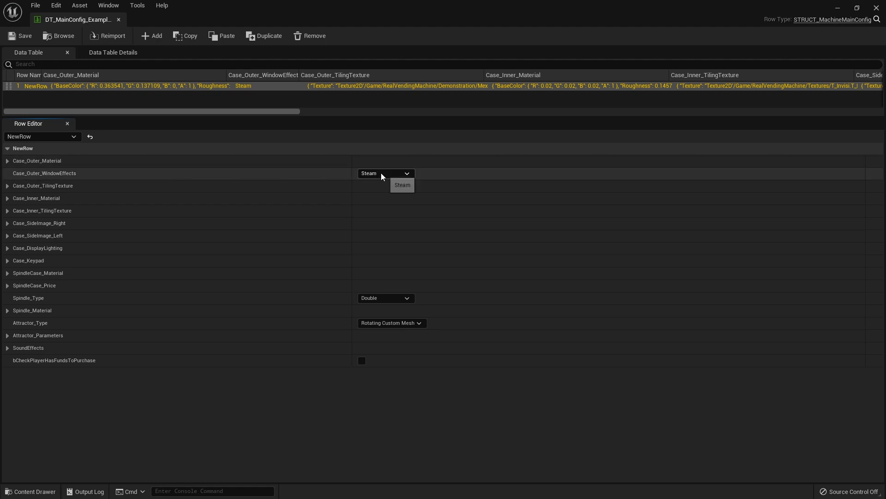
pyautogui.click(405, 175)
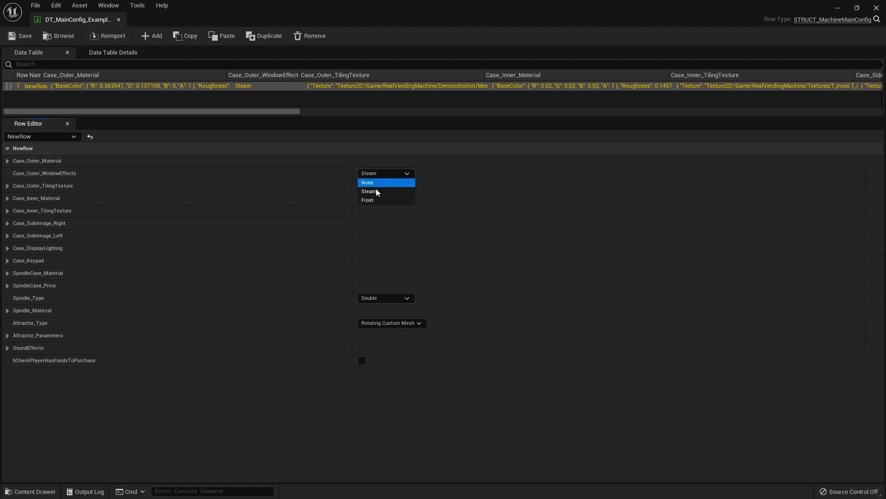
pyautogui.click(316, 160)
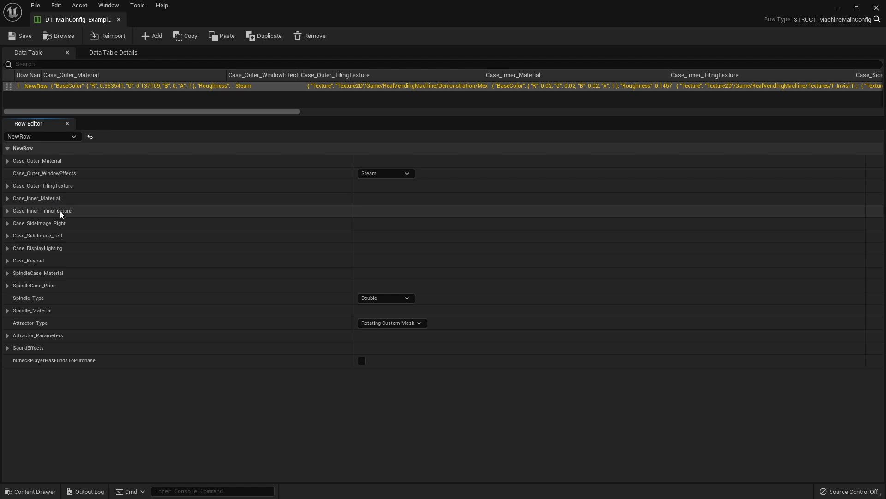
pyautogui.moveTo(412, 5); pyautogui.dragTo(400, 299)
pyautogui.moveTo(385, 185)
pyautogui.mouseDown(button='right')
pyautogui.moveTo(286, 180)
pyautogui.moveTo(397, 178)
pyautogui.moveTo(370, 179)
pyautogui.mouseUp(button='right')
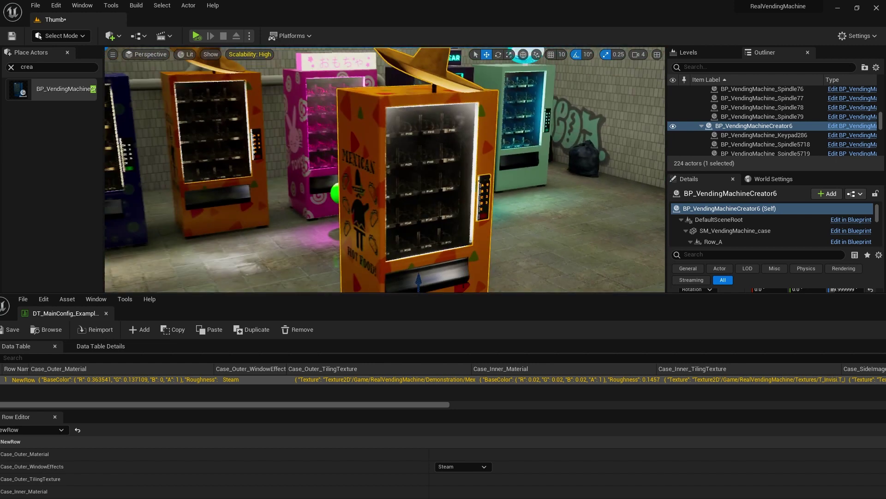
# Step: View the Spindle_Type options in the main config's Row Editor and uncover the level to look at the machine
pyautogui.moveTo(461, 298); pyautogui.dragTo(462, 1)
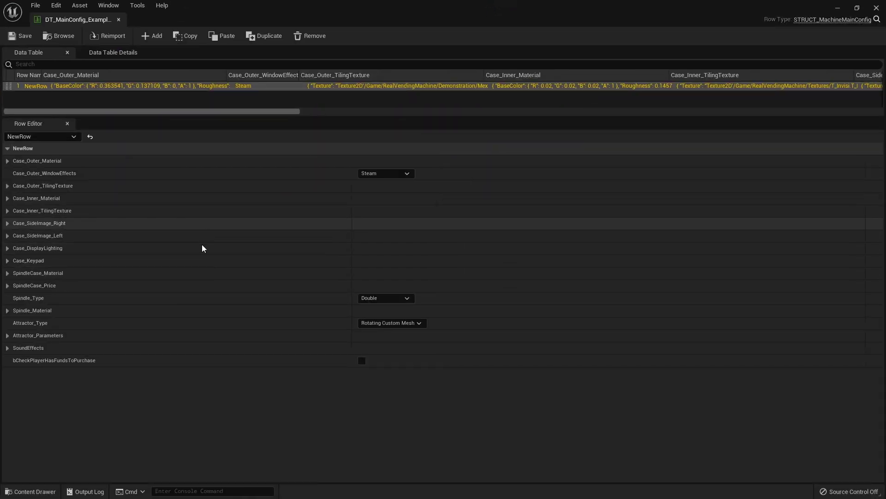
pyautogui.click(407, 299)
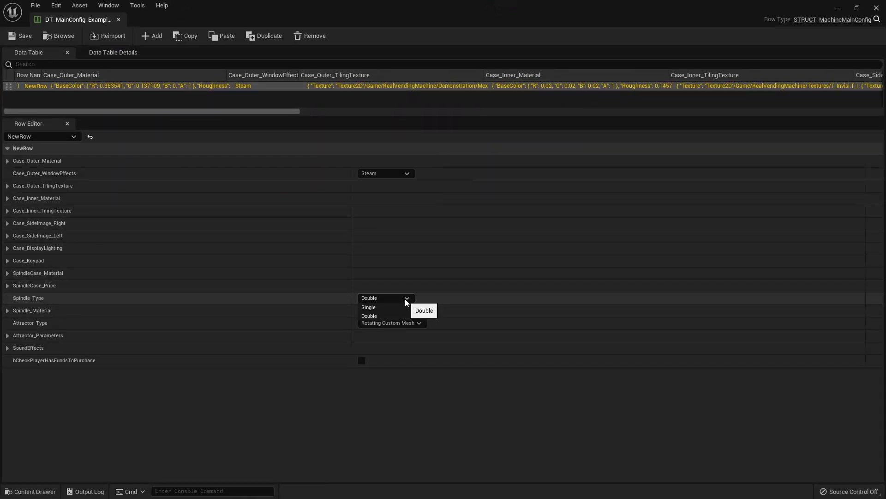
pyautogui.click(311, 399)
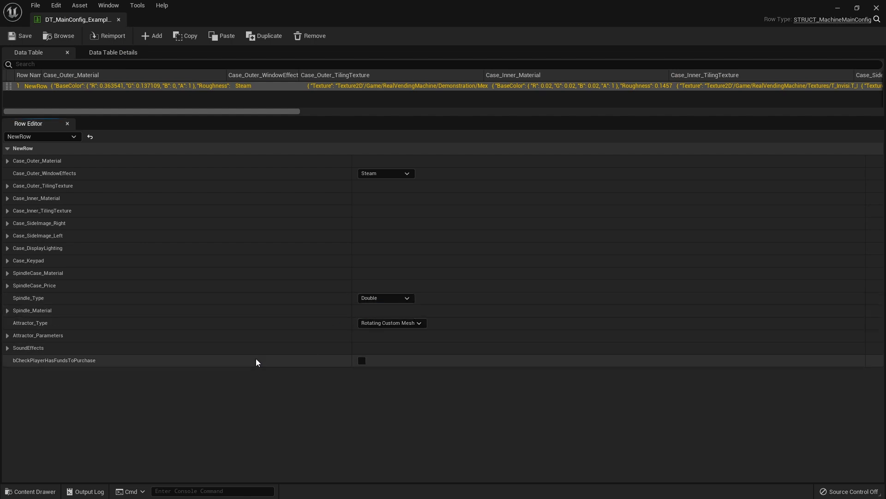
pyautogui.moveTo(623, 13); pyautogui.dragTo(605, 273)
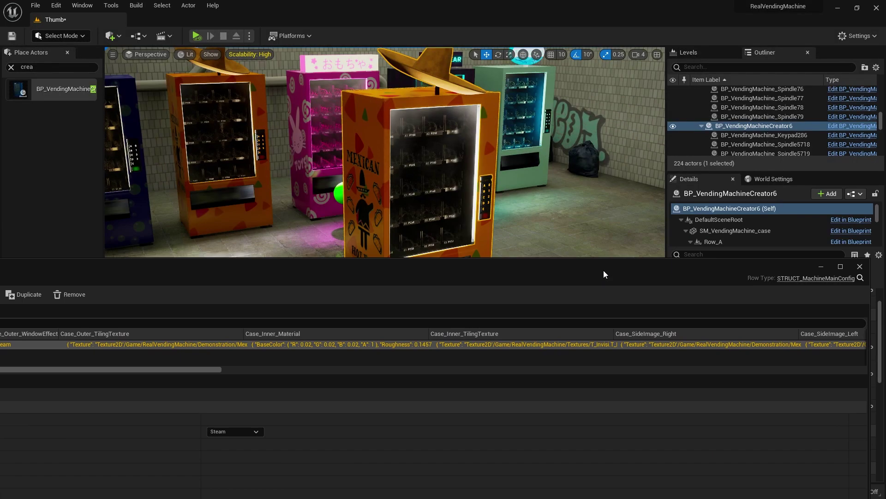
# Step: View the Attractor_Type options in the main config's Row Editor, then minimize the data table and focus the level view on the selected machine
pyautogui.moveTo(598, 255); pyautogui.dragTo(595, 232, button='right')
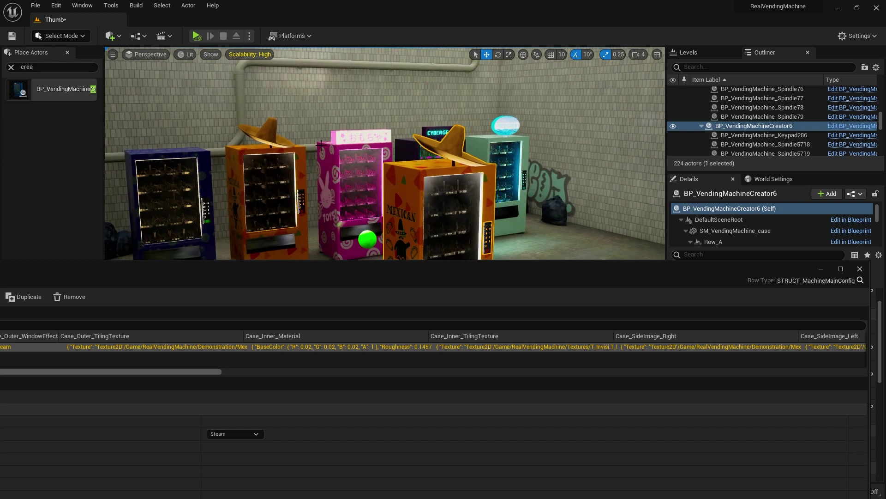
pyautogui.moveTo(445, 272); pyautogui.dragTo(447, 3)
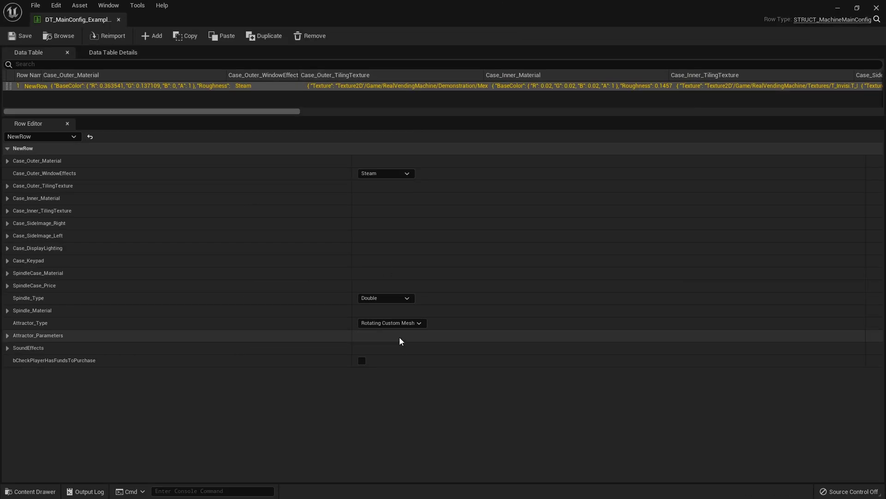
pyautogui.click(391, 323)
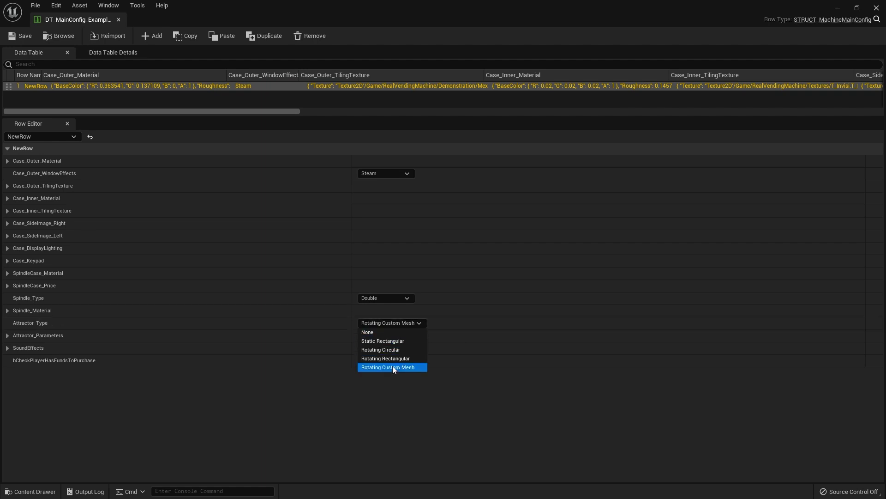
pyautogui.click(315, 443)
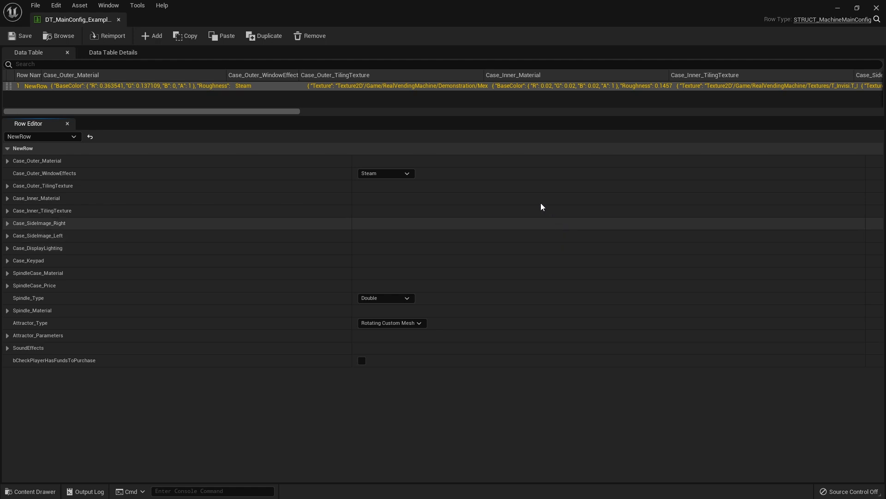
pyautogui.click(838, 9)
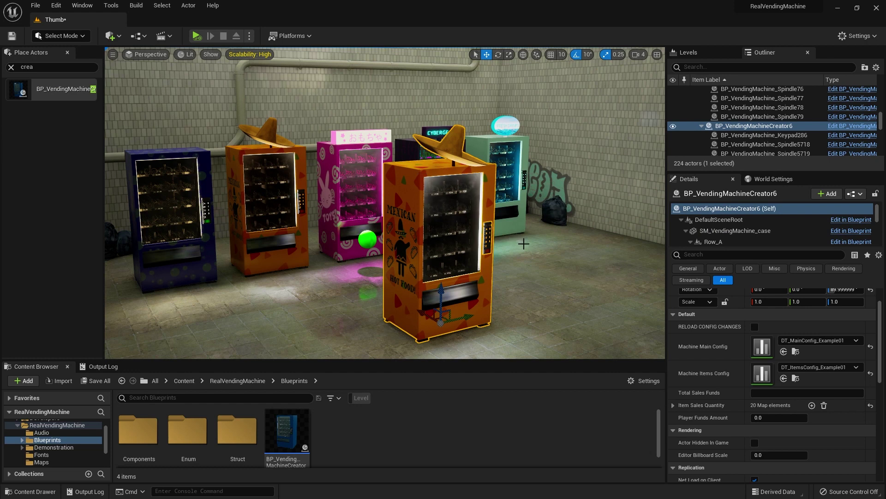
pyautogui.press('f')
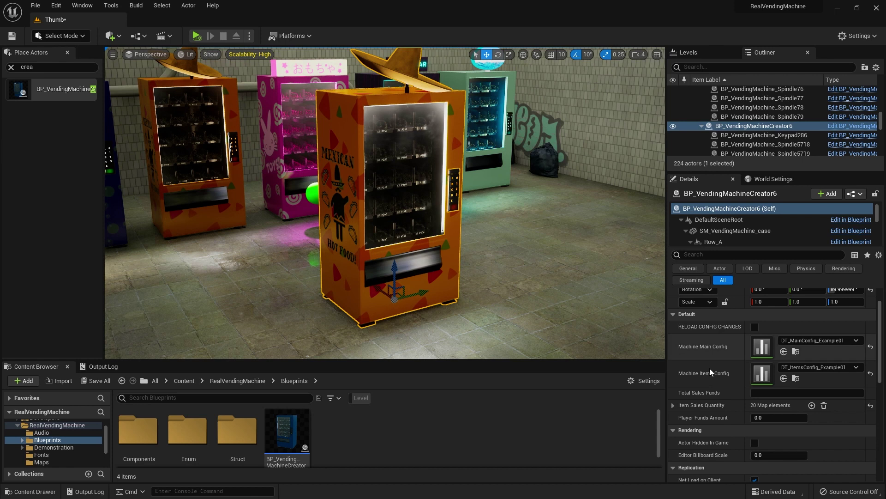
# Step: Open the DT_ItemsConfig_Example01 data table, enlarge its row list, and narrow the SkeletalMesh and SkeletalMeshAnimation columns so all columns fit
pyautogui.doubleClick(764, 373)
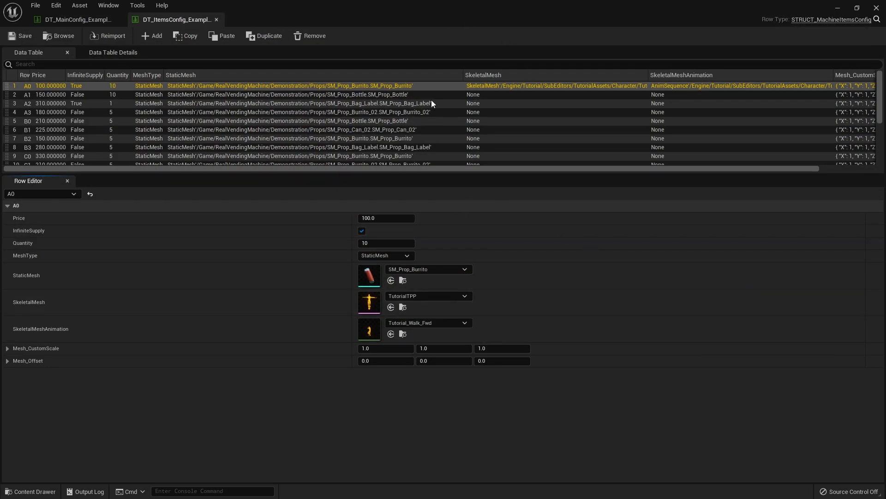
pyautogui.moveTo(445, 175); pyautogui.dragTo(462, 317)
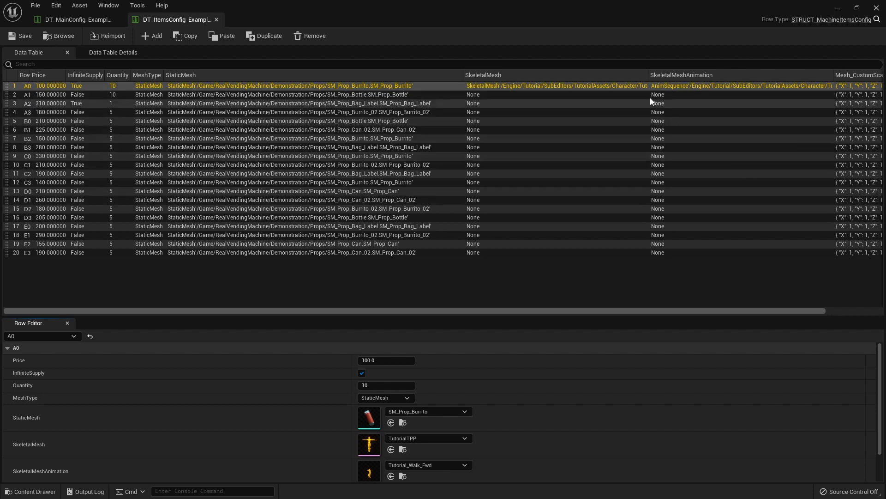
pyautogui.moveTo(649, 74); pyautogui.dragTo(538, 74)
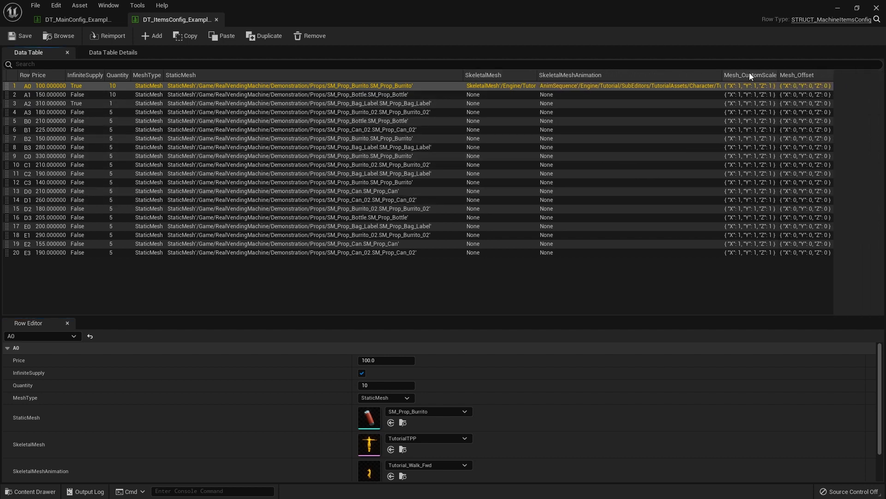
pyautogui.click(722, 73)
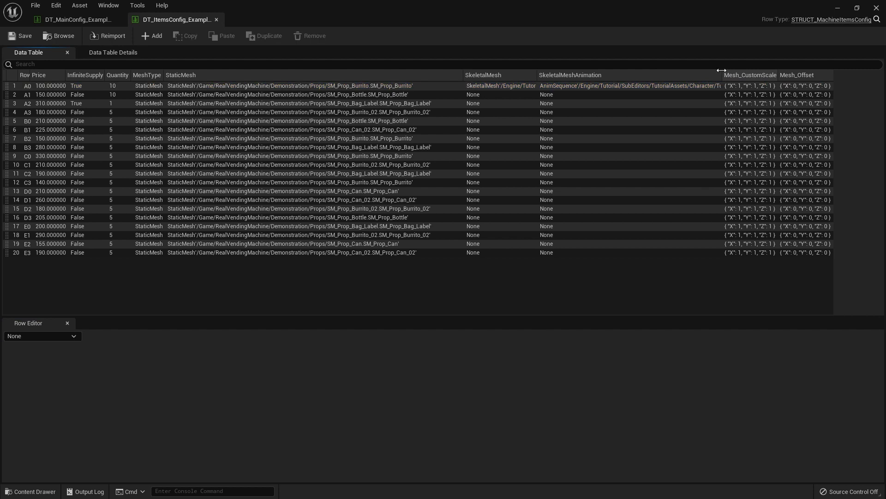
pyautogui.moveTo(723, 74); pyautogui.dragTo(685, 75)
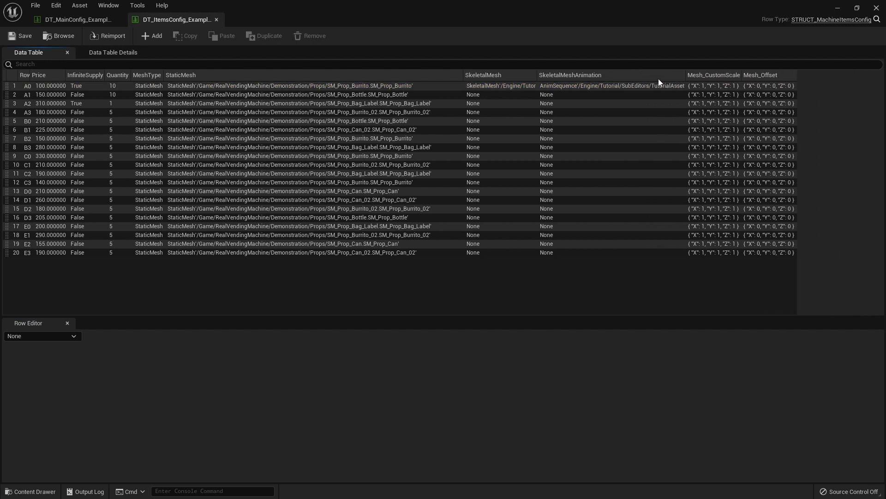
# Step: Browse several item rows in the items config, including A0, A1, B3, D1 and B0, ending with row A0 selected
pyautogui.click(195, 87)
pyautogui.click(202, 97)
pyautogui.click(220, 150)
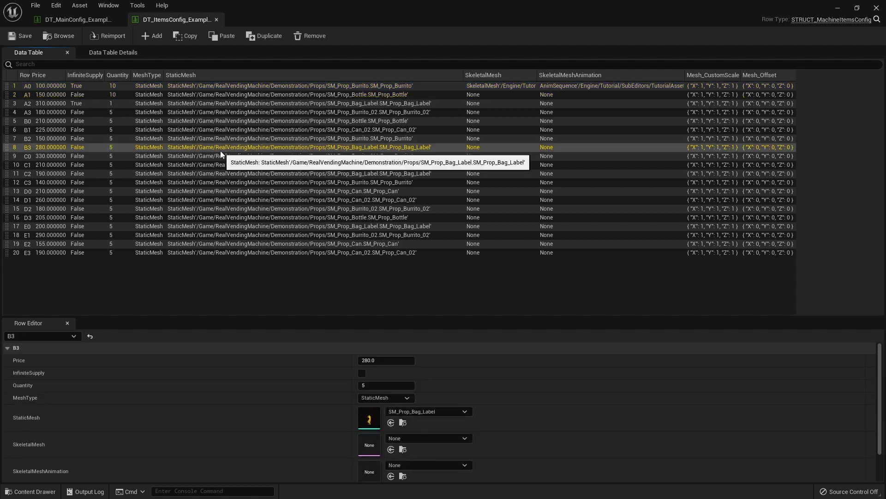
pyautogui.click(251, 201)
pyautogui.click(248, 122)
pyautogui.click(244, 87)
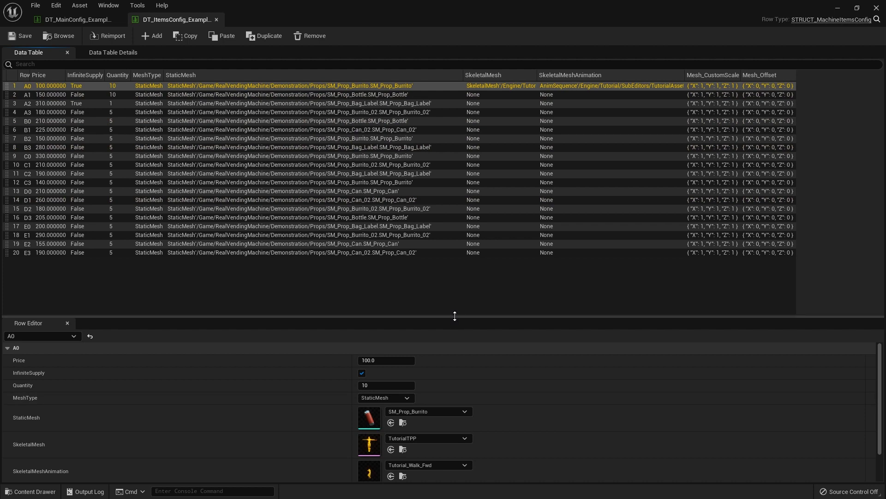
# Step: Enlarge the Row Editor to examine row A0's item settings, and inspect rows A2, B0, B3 and C1 in turn
pyautogui.moveTo(454, 316); pyautogui.dragTo(480, 193)
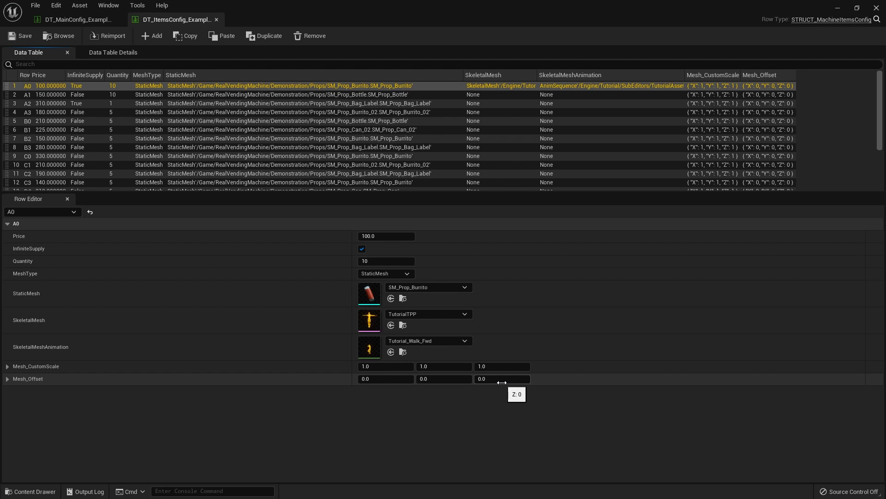
pyautogui.click(350, 104)
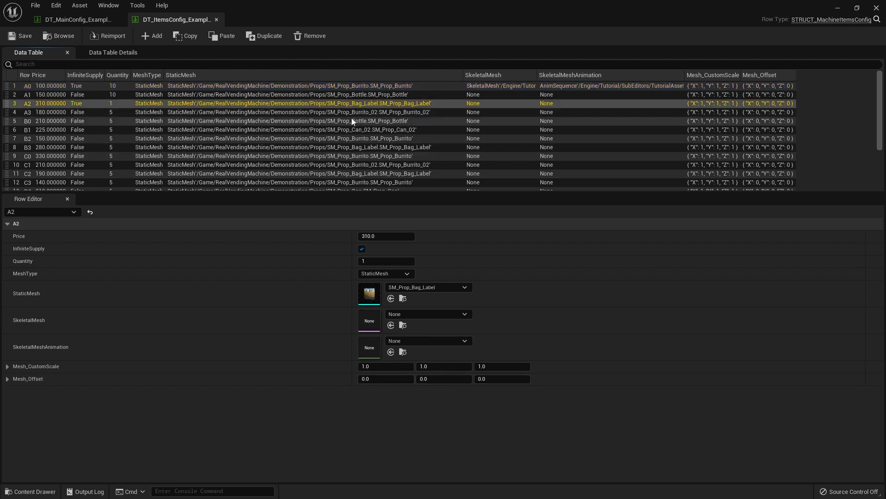
pyautogui.click(353, 121)
pyautogui.click(365, 146)
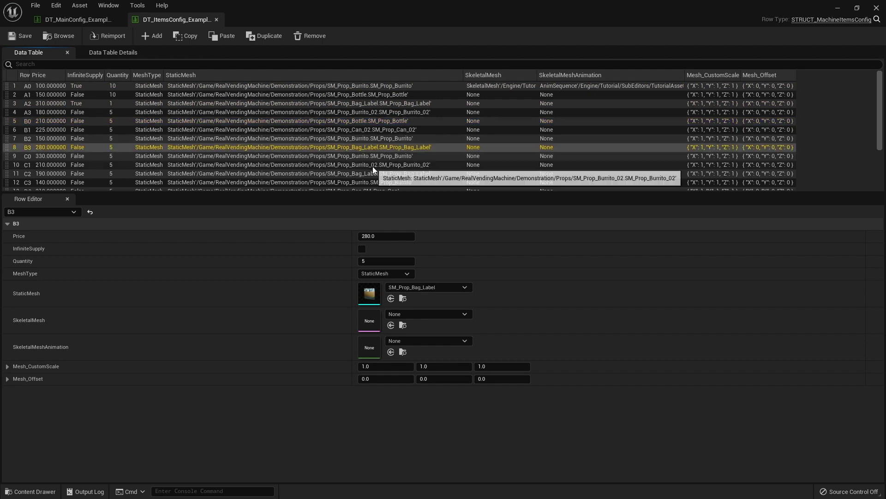
pyautogui.click(372, 165)
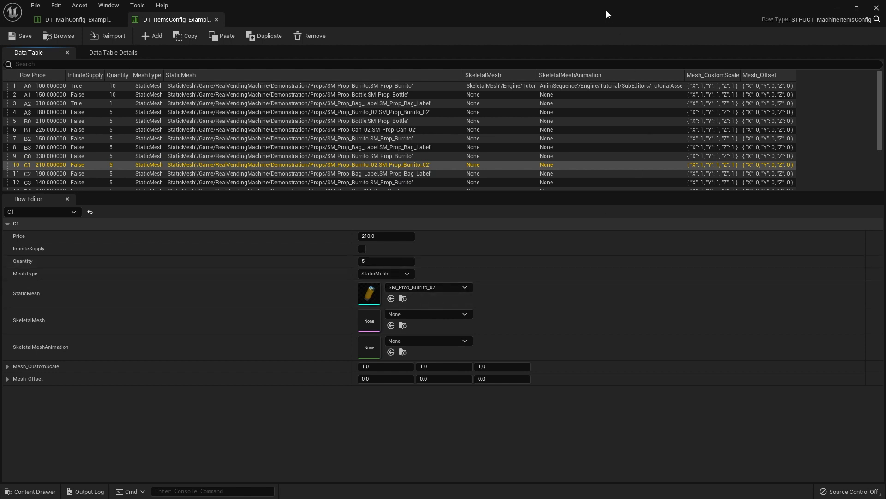
# Step: Close the data table window and look over the new machine beside the other machines in the level
pyautogui.moveTo(605, 14); pyautogui.dragTo(529, 133)
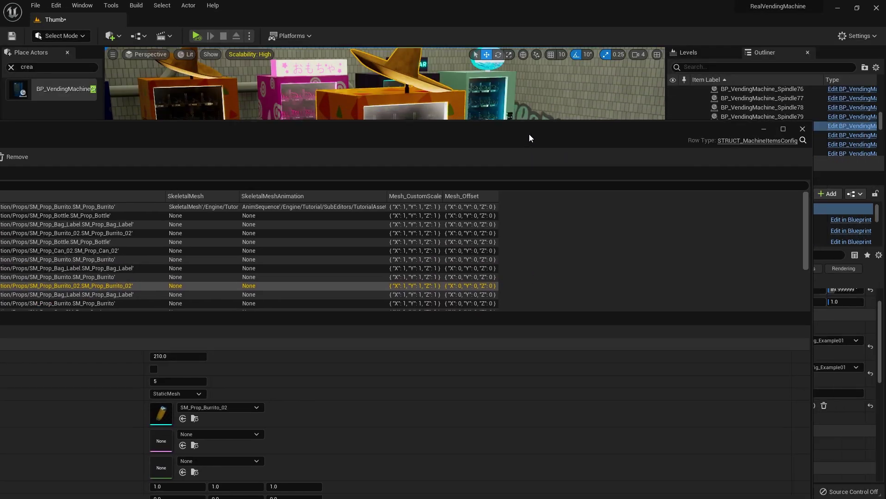
pyautogui.click(803, 129)
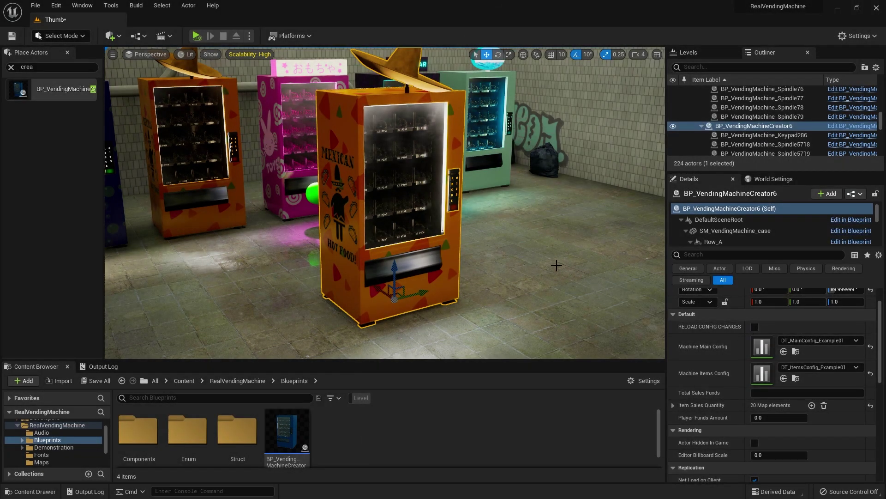
pyautogui.moveTo(556, 265); pyautogui.dragTo(553, 265, button='right')
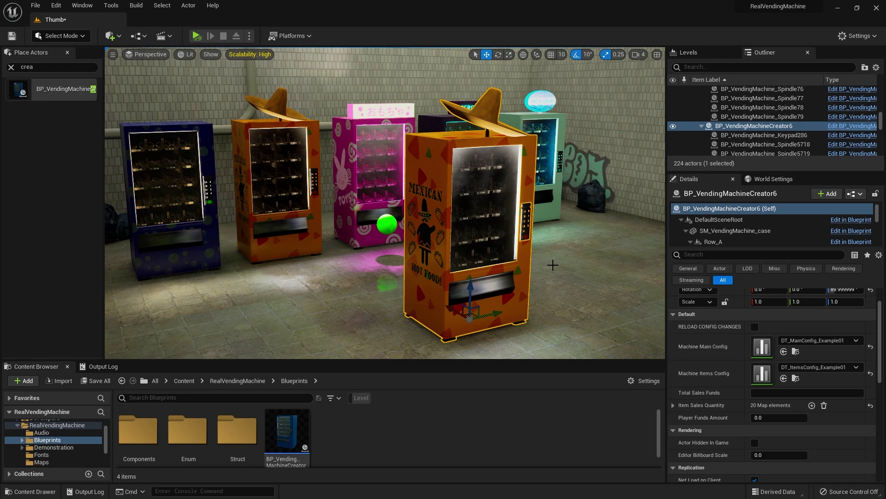